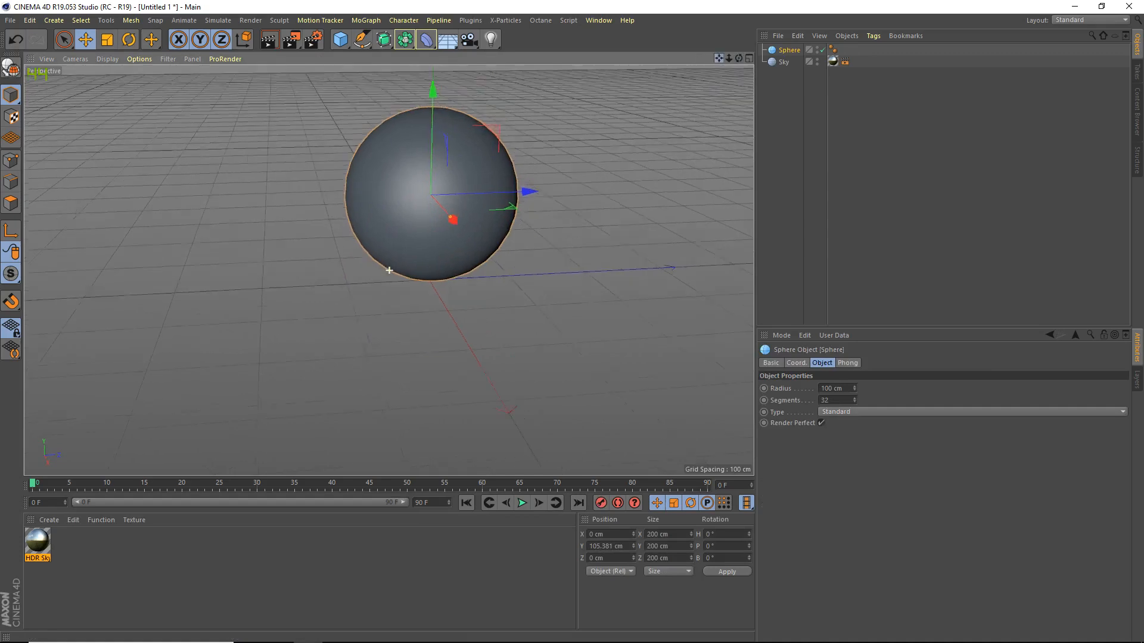
Create a new material named Frost and apply it to the sphere
double_click(81, 534)
left_click_drag(38, 542, 408, 249)
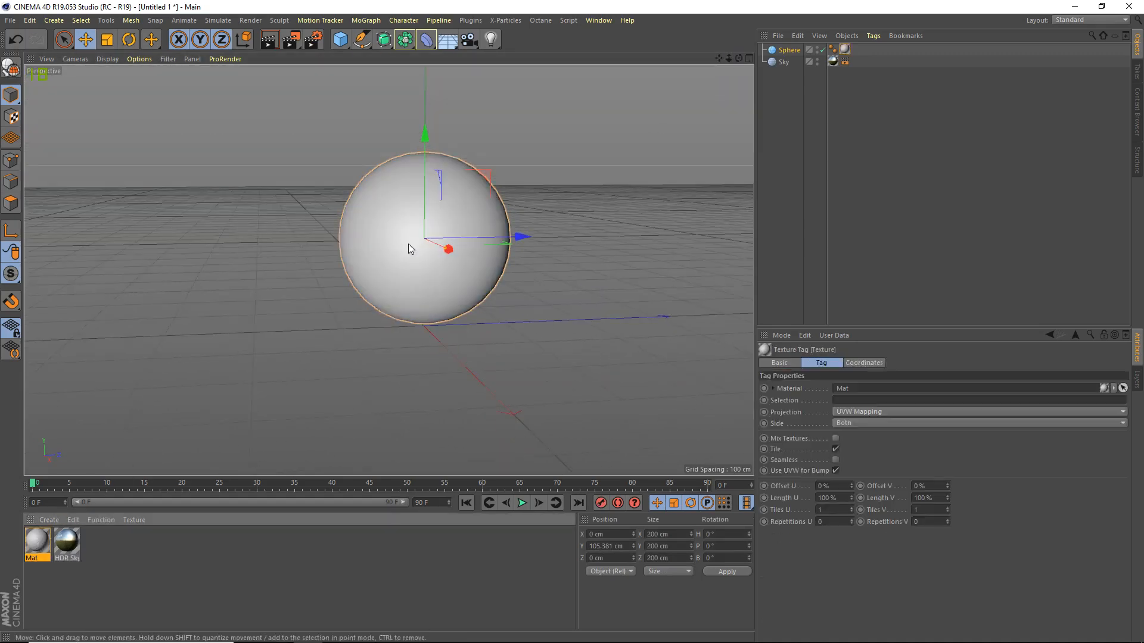
double_click(37, 542)
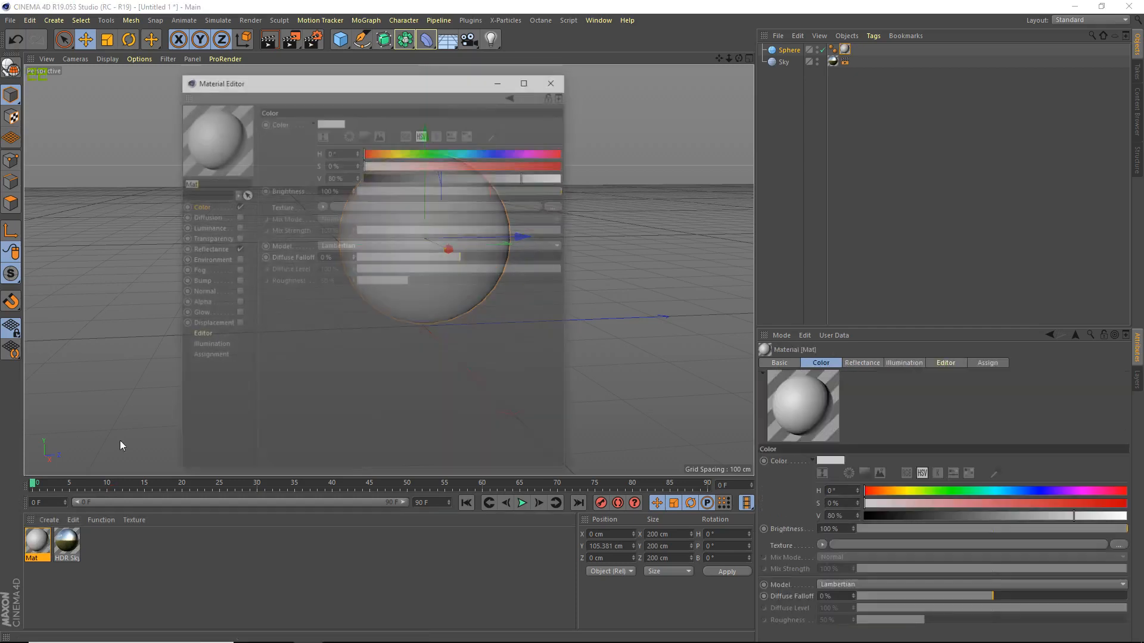
type("F")
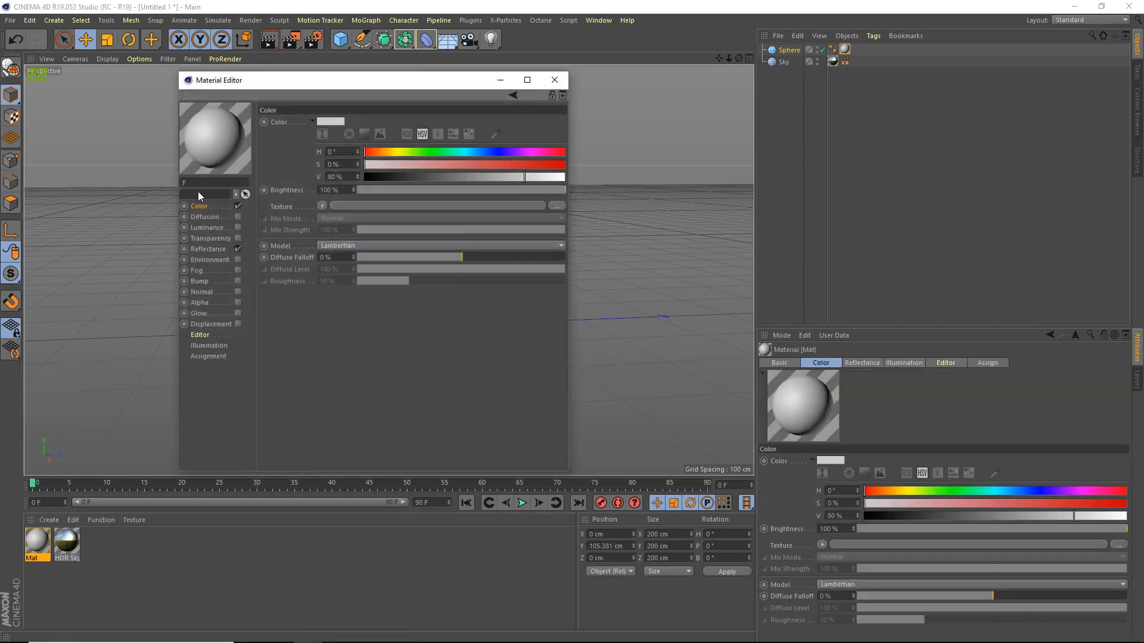
type("rost")
key("Return")
Load Frost.jpg from the Textures folder as the color texture without copying it to the project location, and copy its shader
left_click(342, 209)
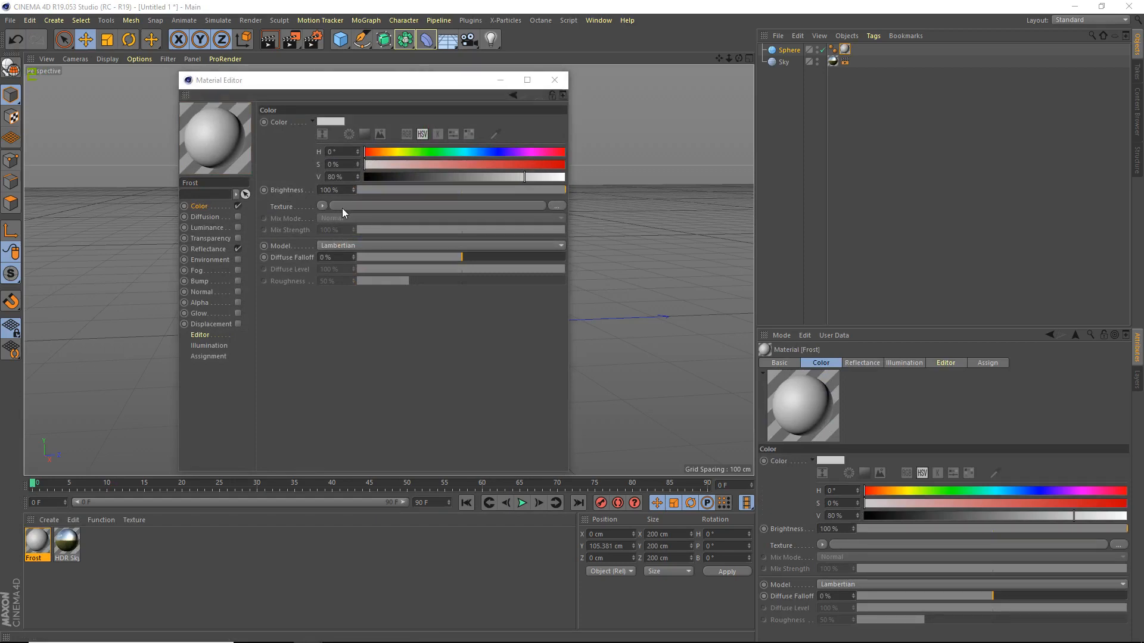
left_click(359, 117)
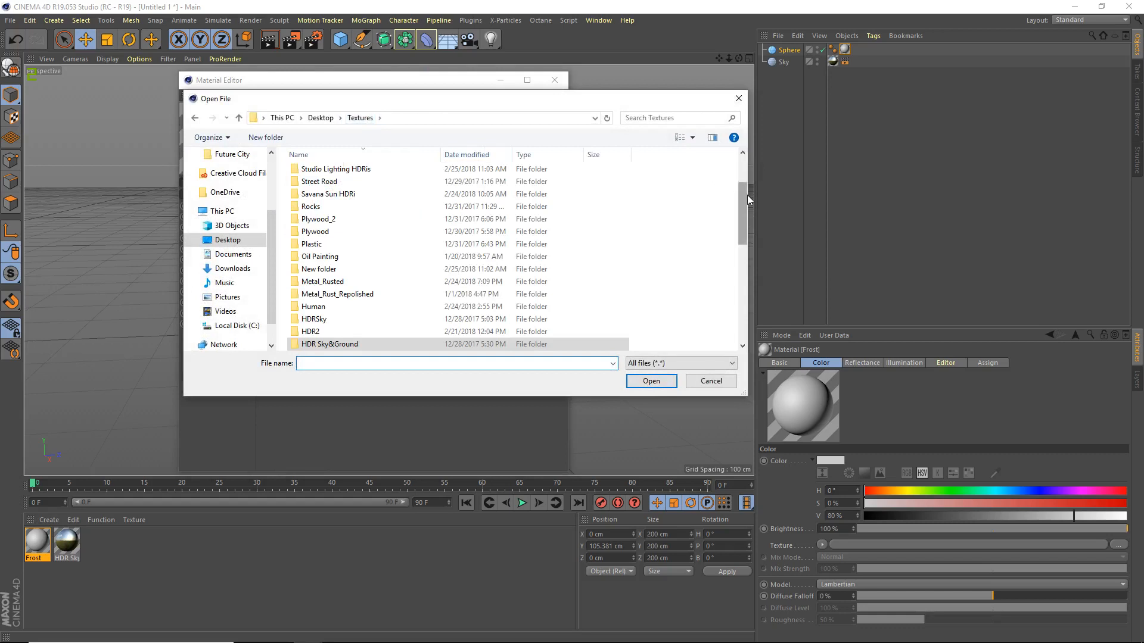
scroll(746, 197, "down", 2)
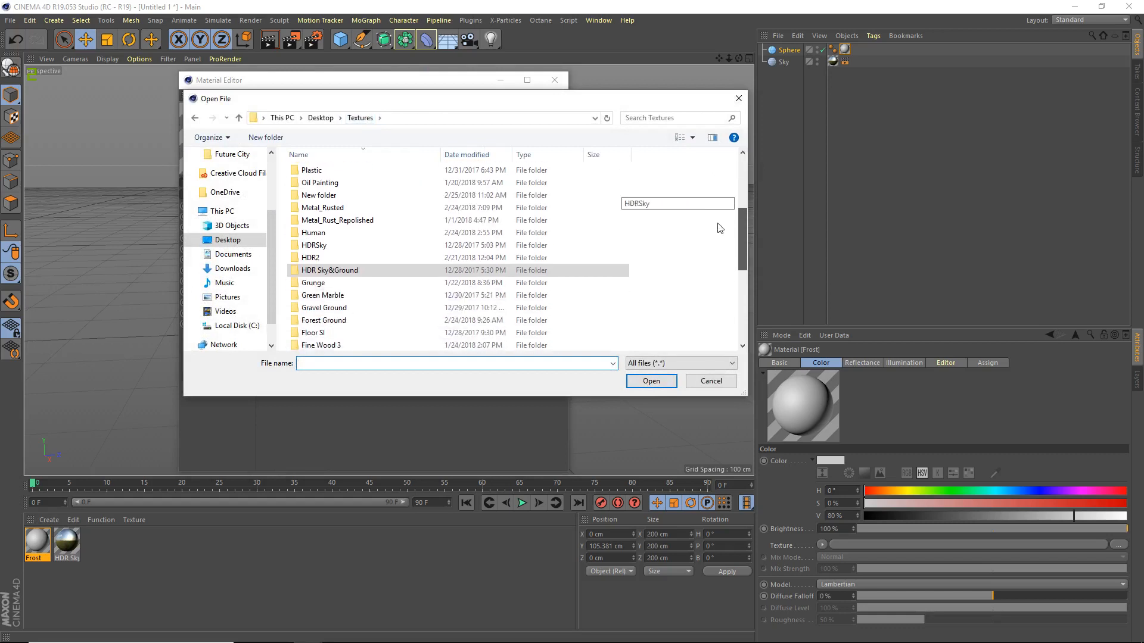
scroll(720, 229, "down", 1)
scroll(714, 250, "down", 3)
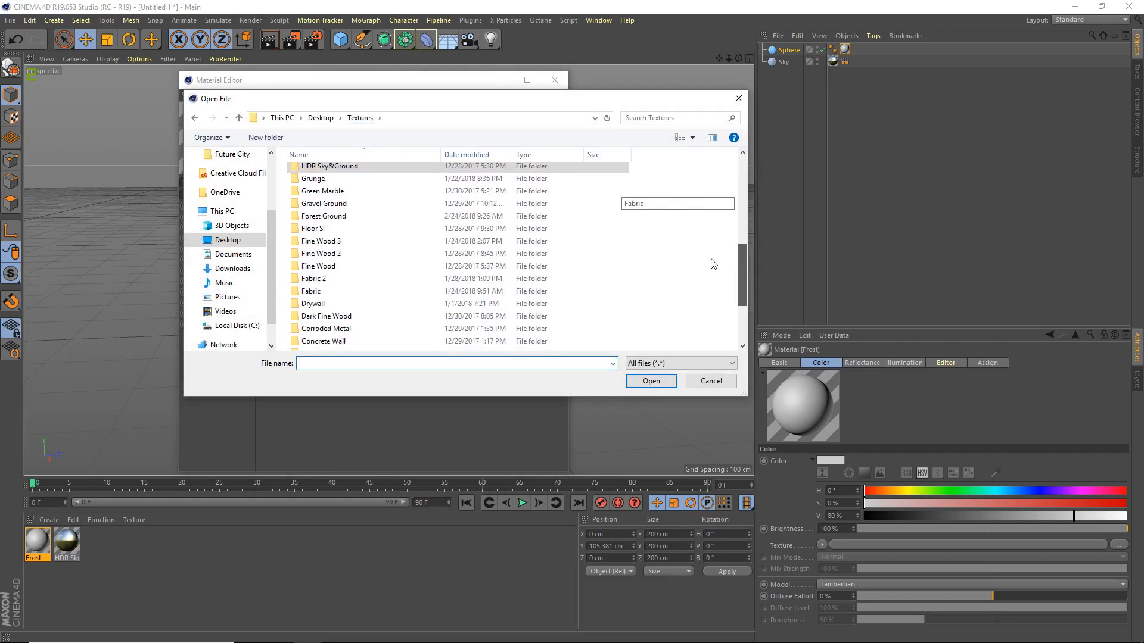
scroll(715, 271, "down", 3)
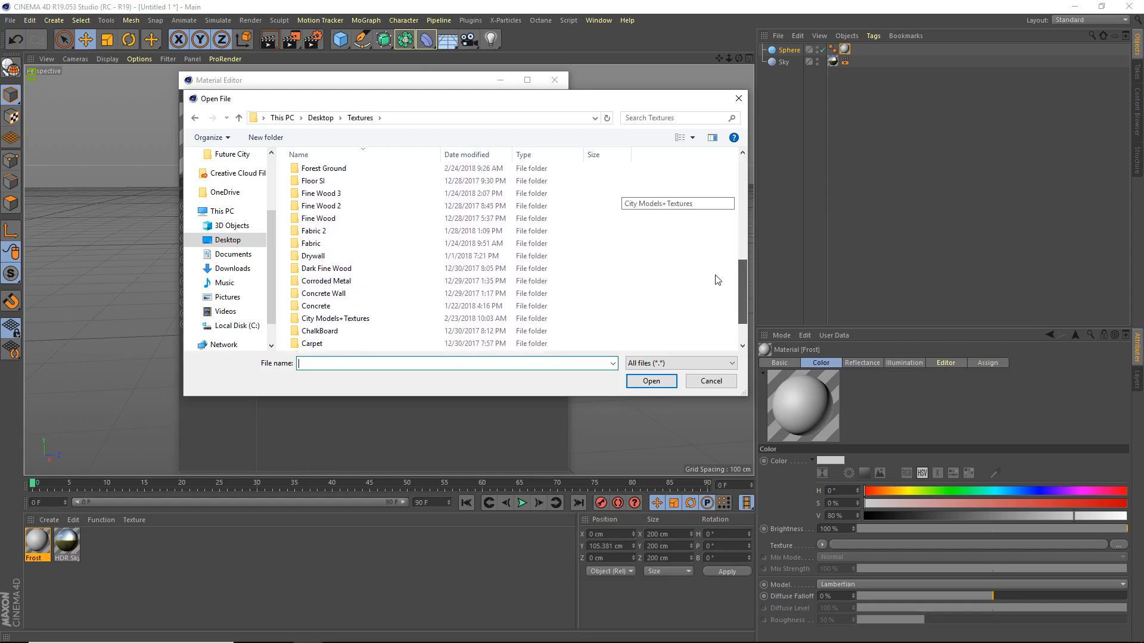
scroll(722, 286, "up", 10)
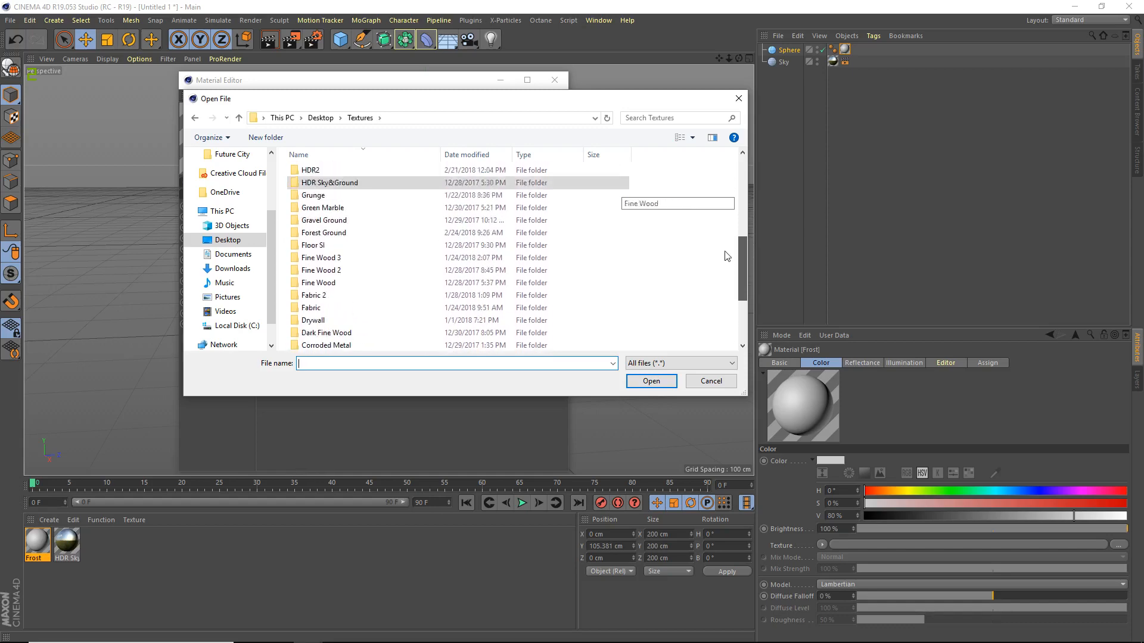
double_click(355, 172)
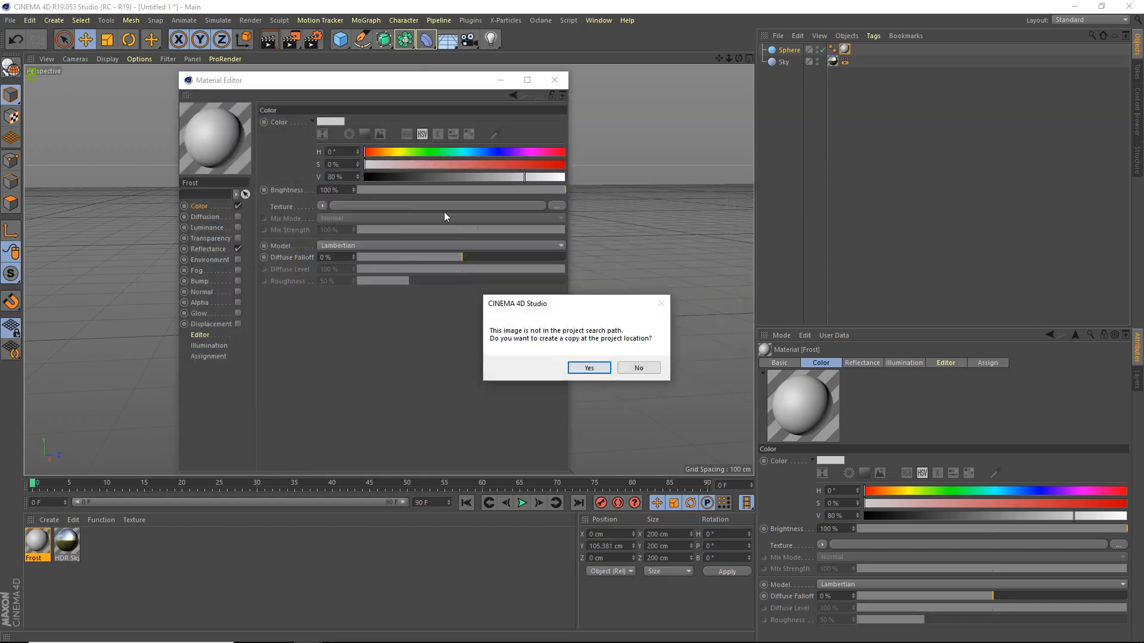
left_click(638, 368)
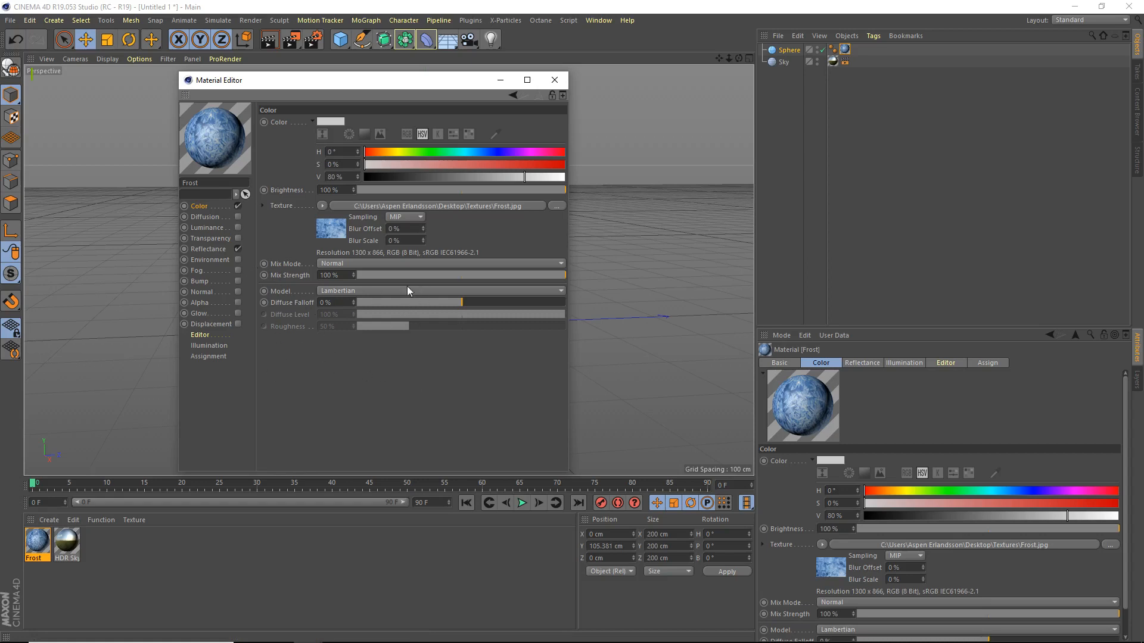
left_click(323, 206)
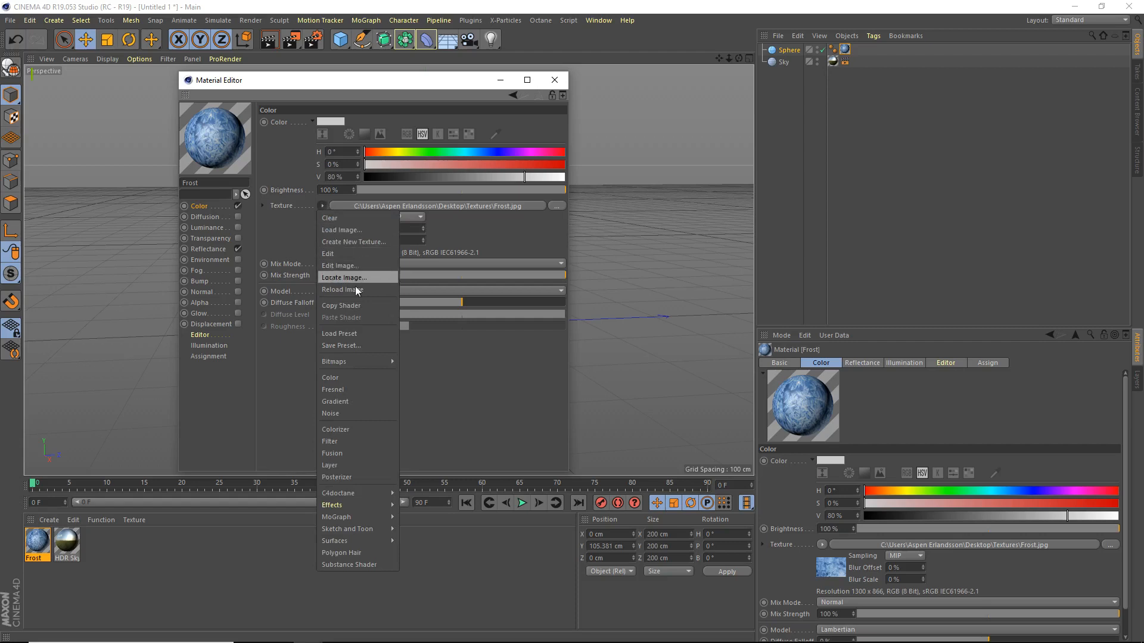
left_click(364, 304)
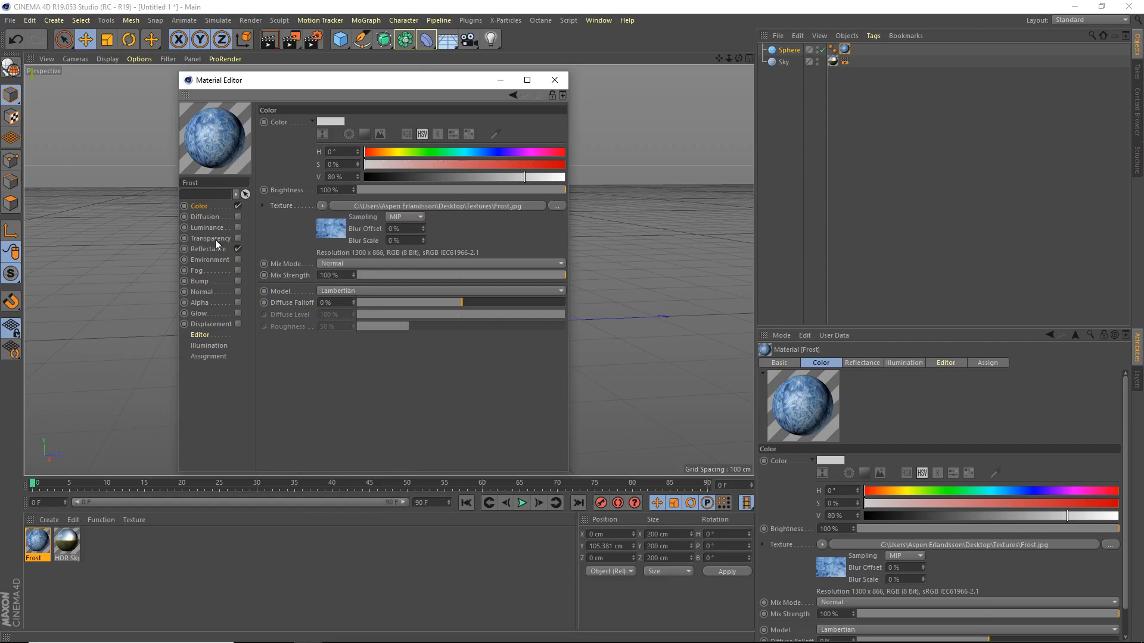
Enable transparency on the Frost material with 80% brightness and a refraction of 1.5
left_click(237, 238)
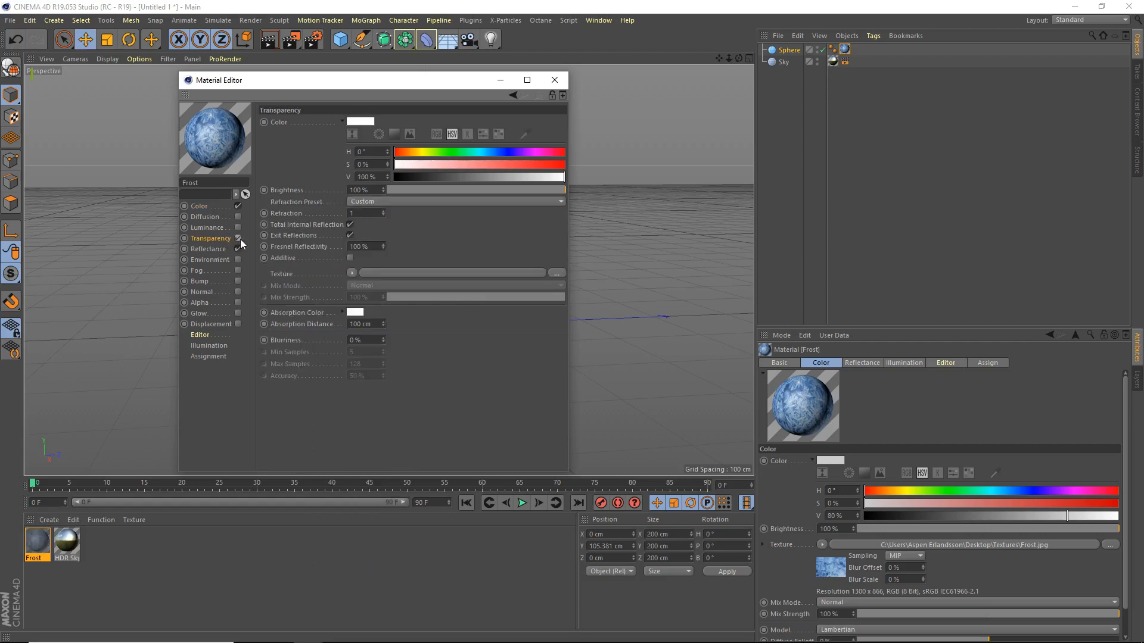
left_click(373, 189)
type("80")
key("Return")
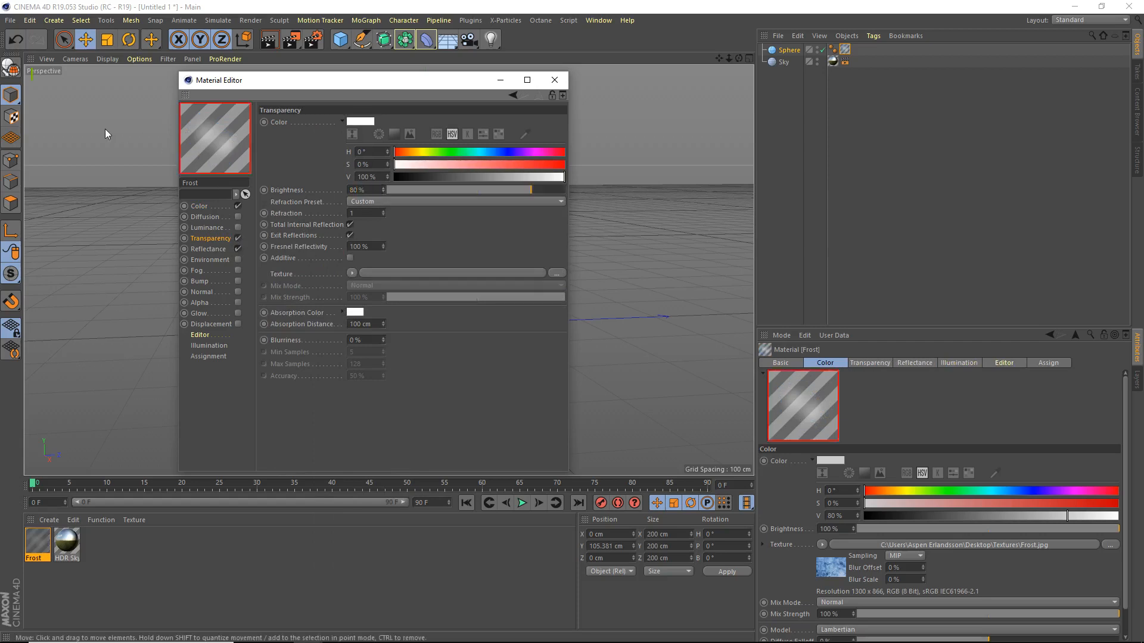
left_click(361, 212)
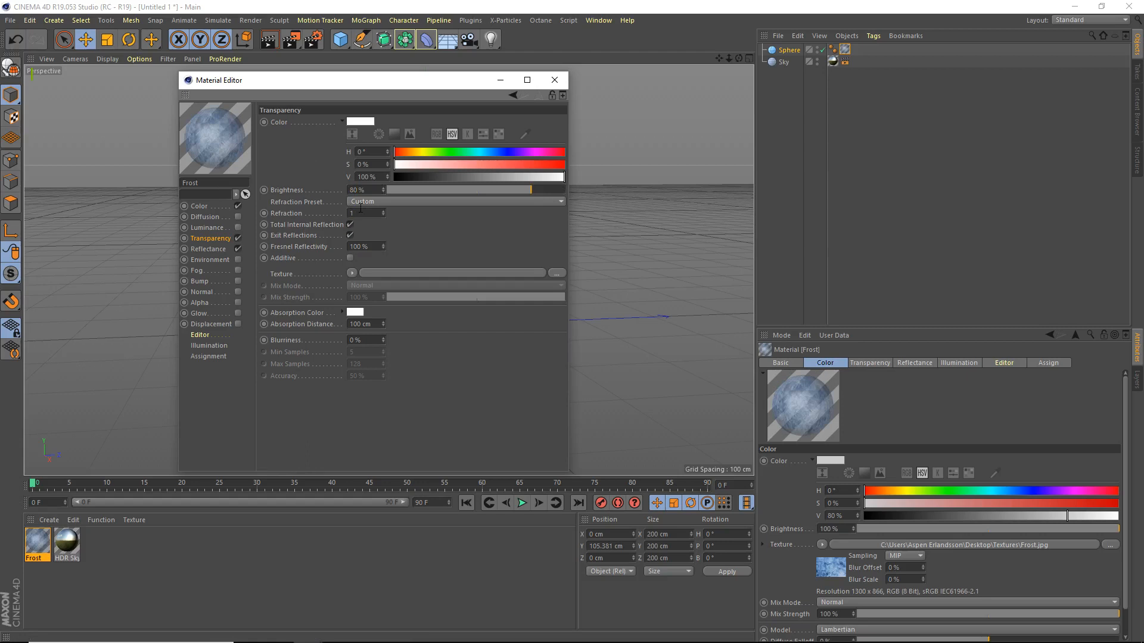
type("1.5")
key("Return")
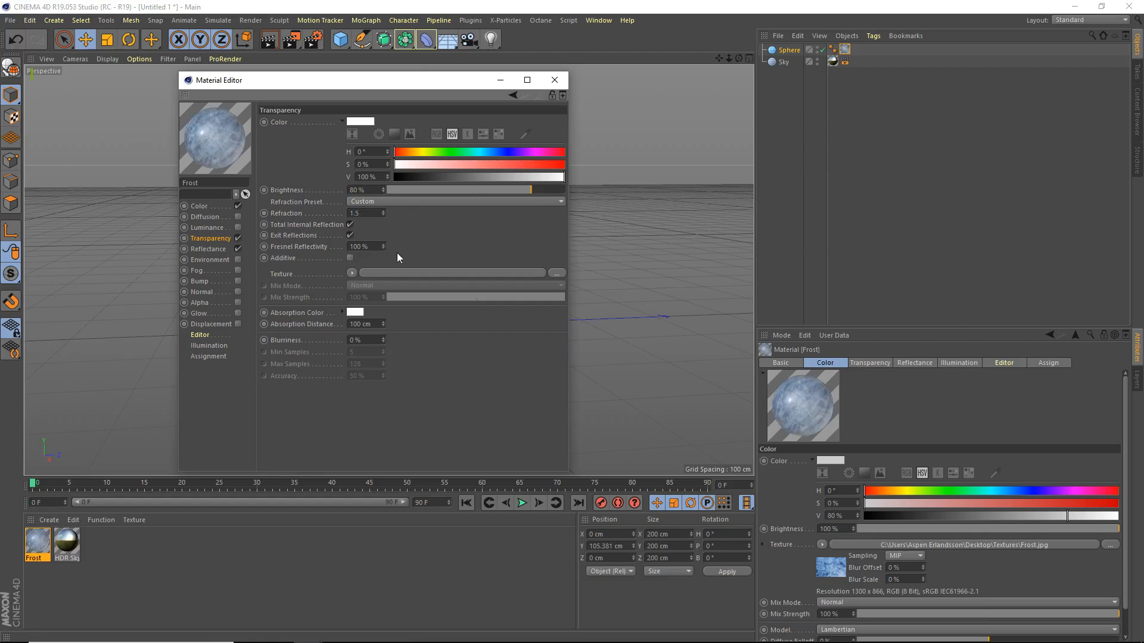
Paste the copied Frost.jpg shader into the transparency texture
left_click(355, 273)
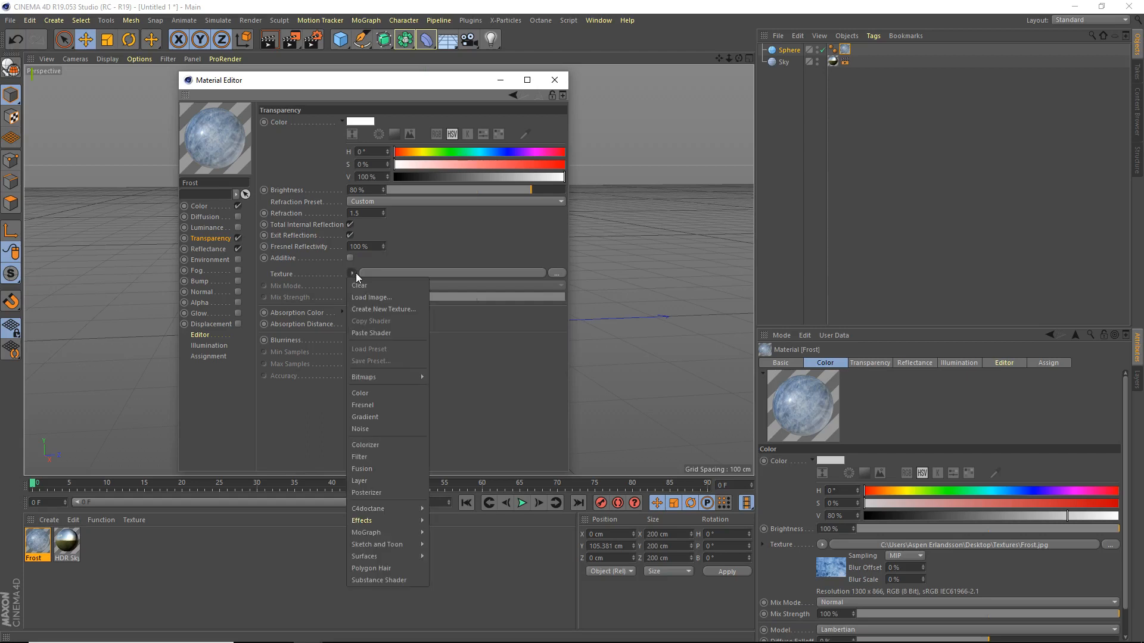
left_click(372, 330)
left_click(359, 305)
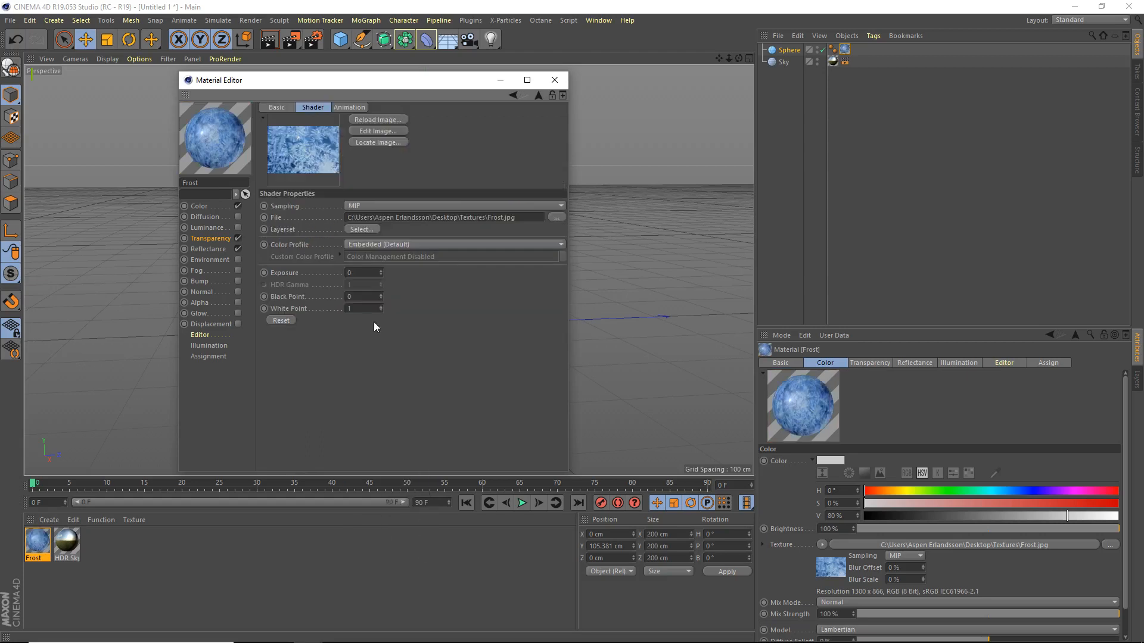
left_click(198, 241)
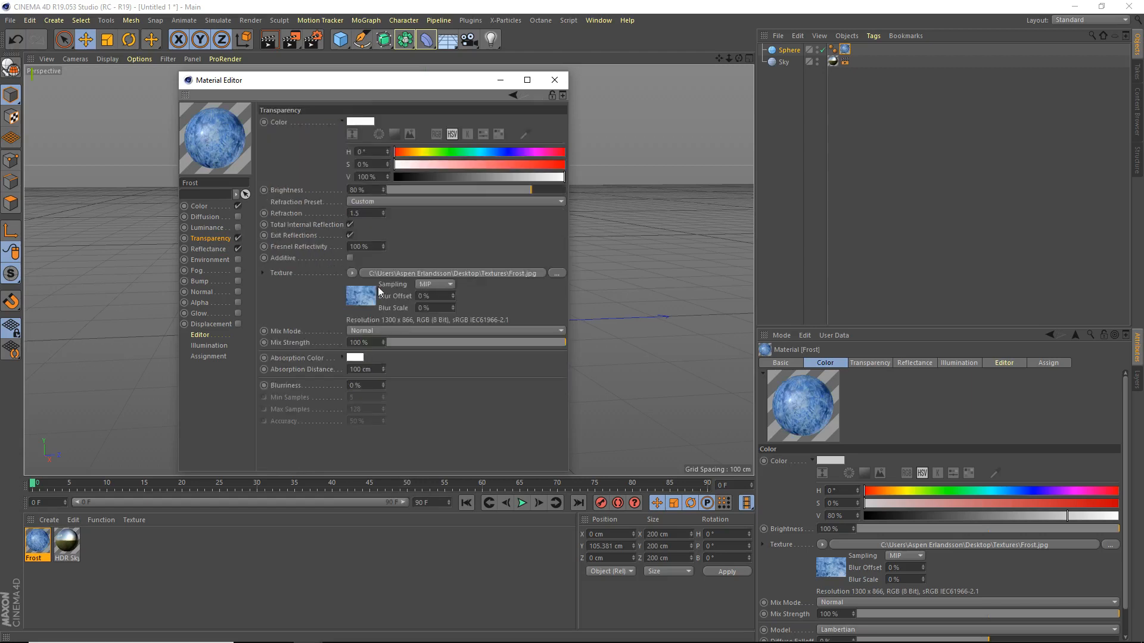
Wrap the transparency texture in a Filter shader and enable clipping with low clip 100% and high clip 0%
left_click(352, 274)
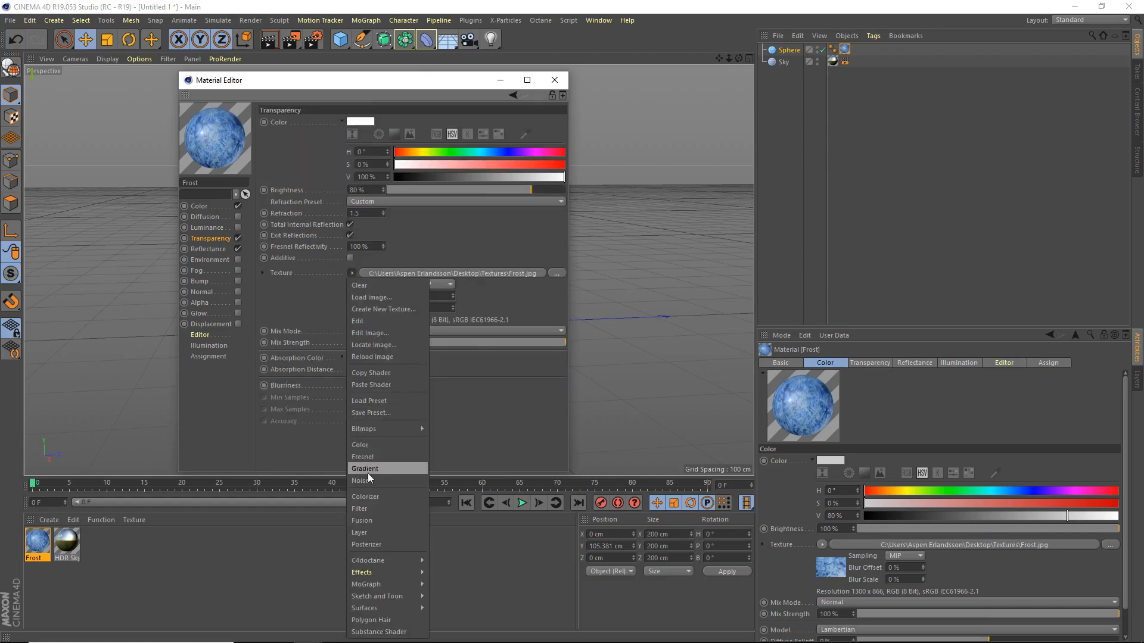
left_click(373, 506)
left_click(374, 303)
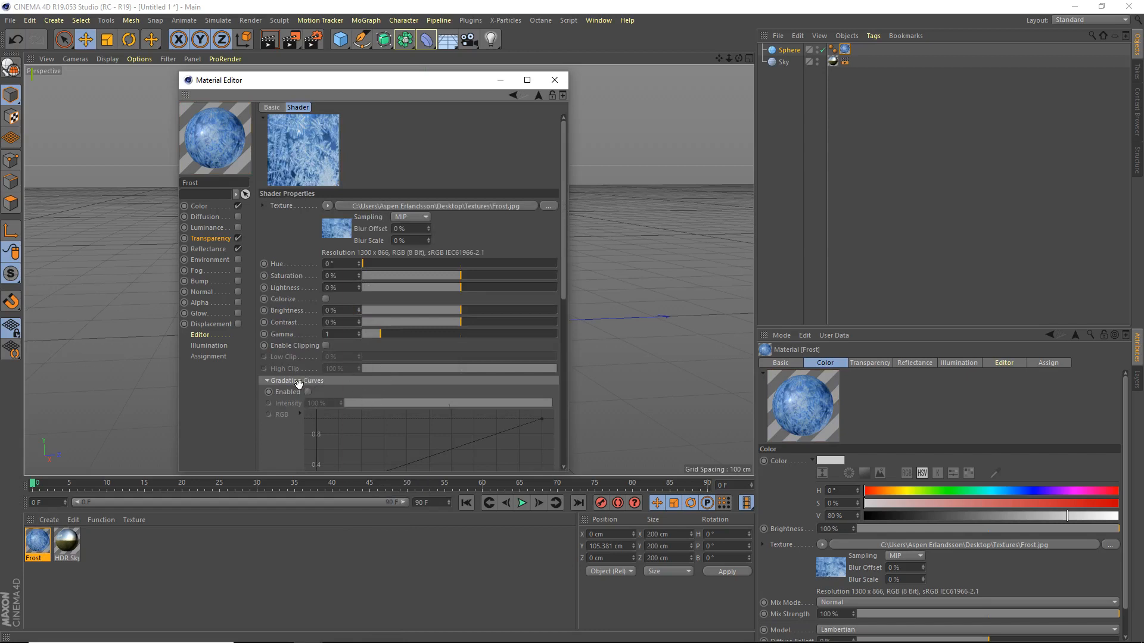
left_click(325, 345)
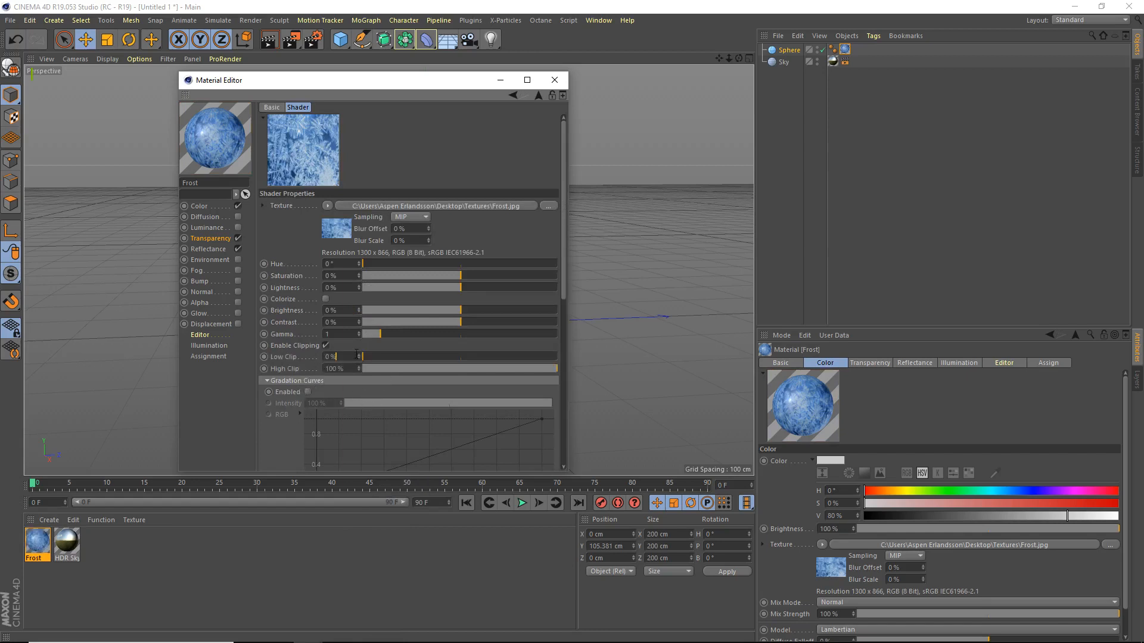
left_click_drag(391, 356, 90, 313)
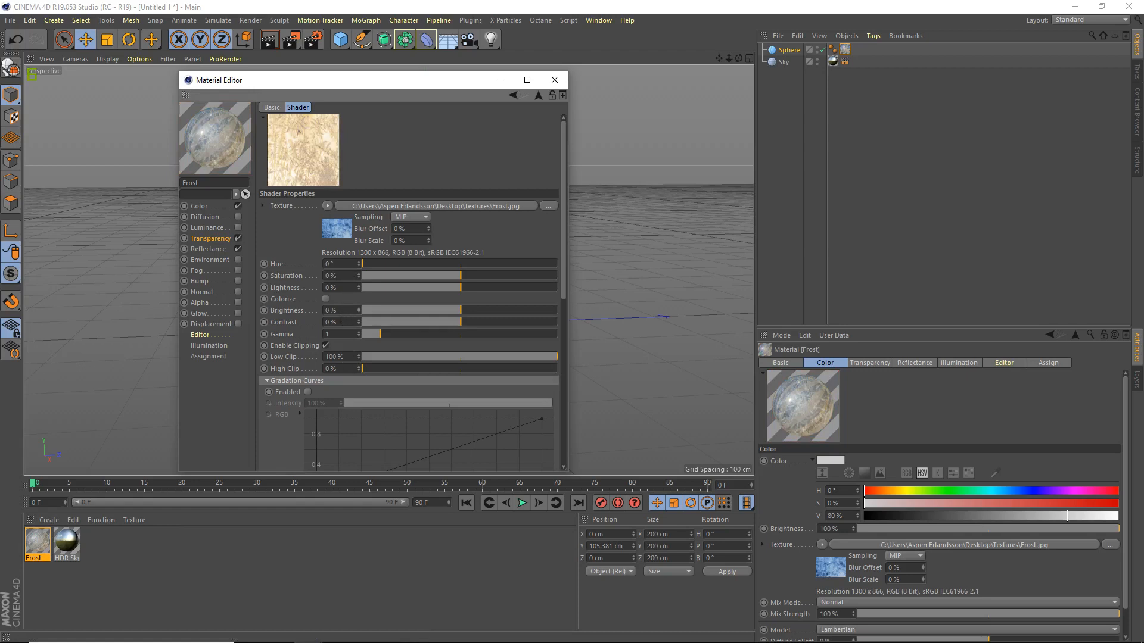
Set the transparency filter's contrast to 20% and its saturation to -100%
left_click_drag(341, 322, 310, 317)
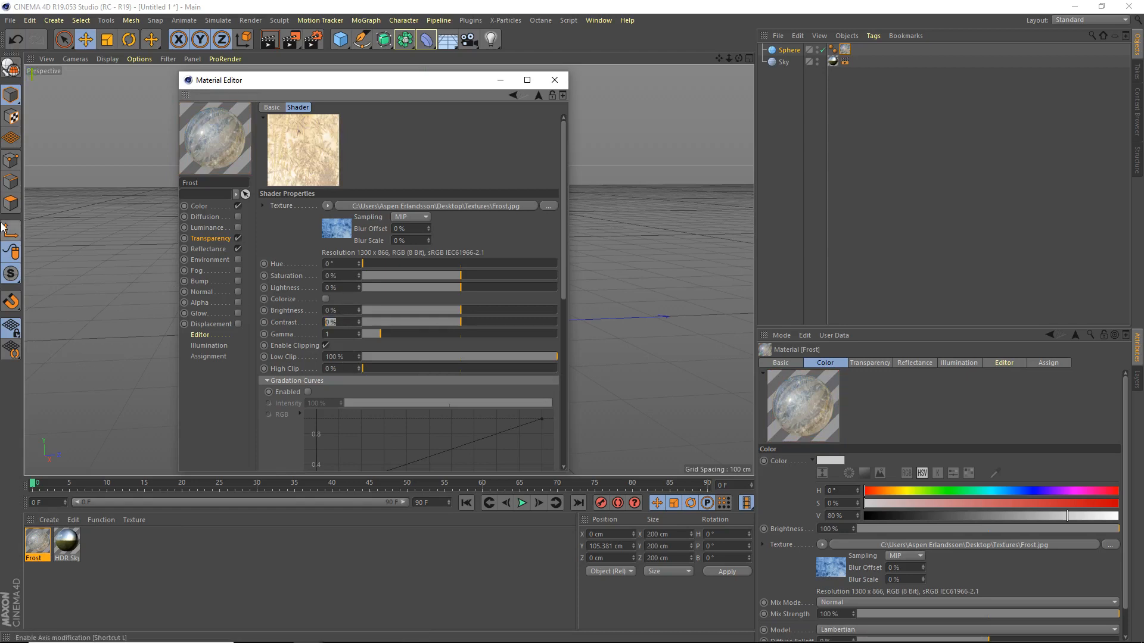
type("20")
key("Return")
left_click_drag(389, 275, 280, 273)
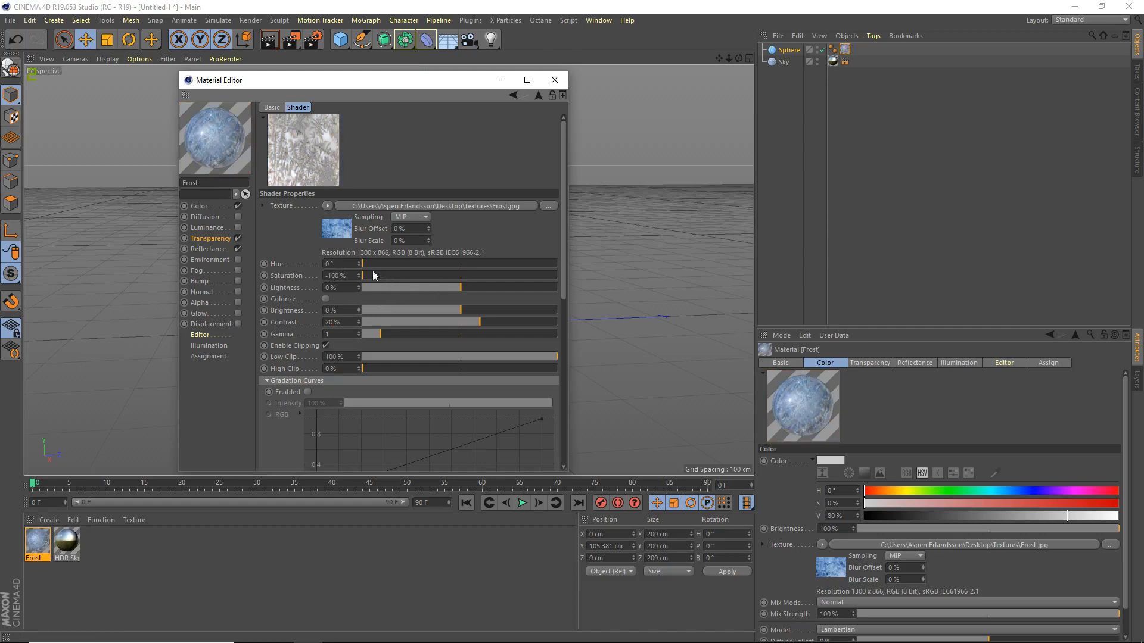
Set the falloff of the reflectance channel's Default Specular layer to 20%
left_click(210, 249)
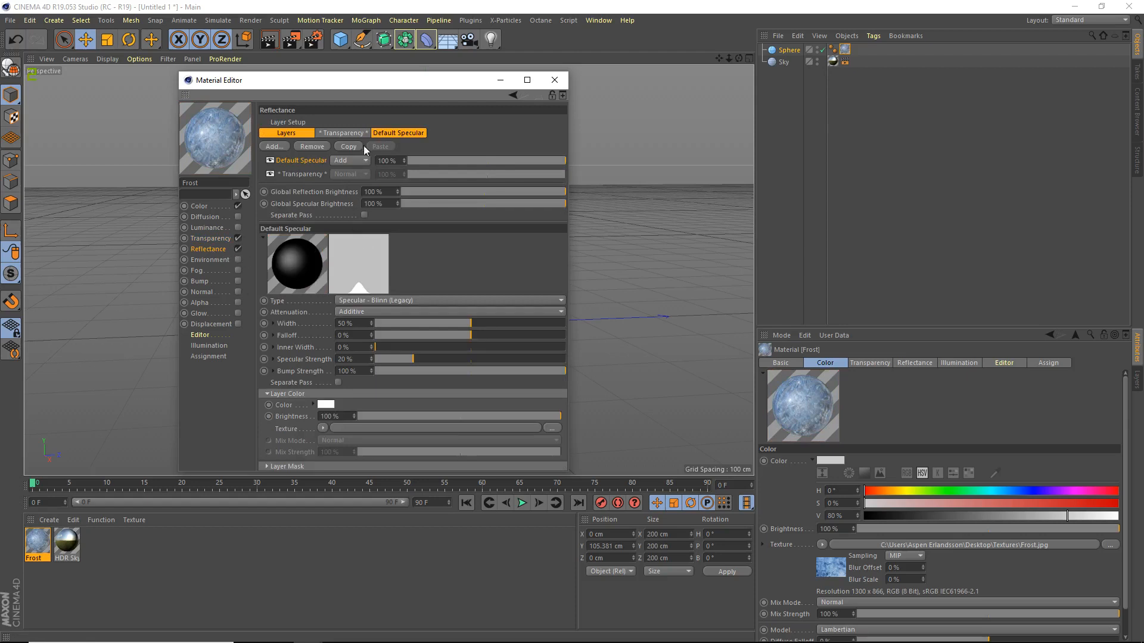
left_click(395, 135)
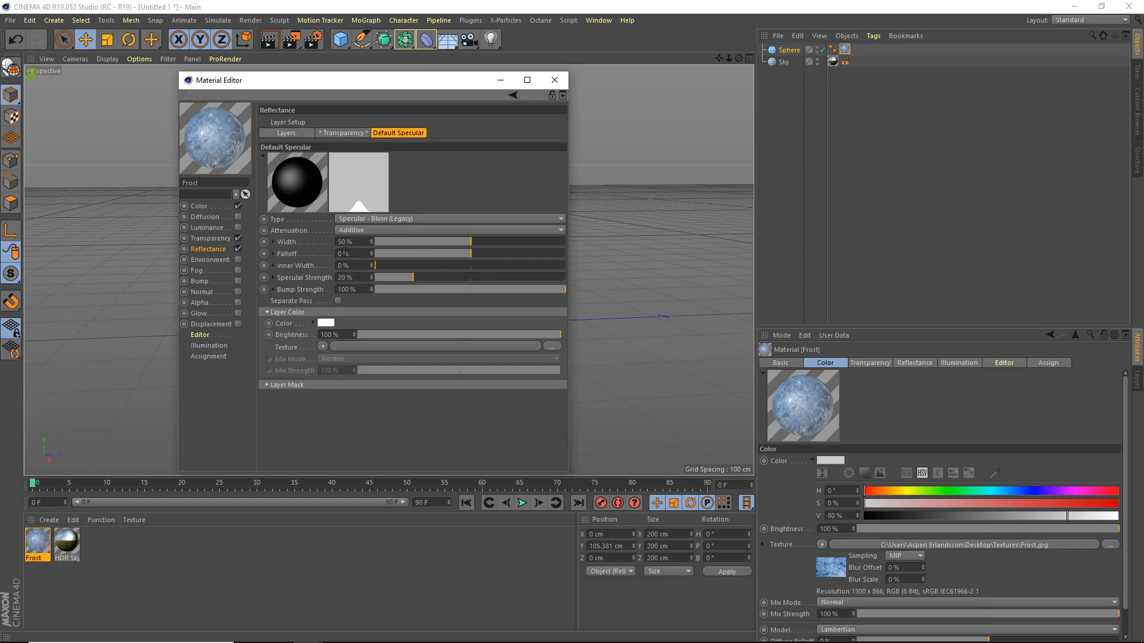
left_click_drag(470, 254, 483, 254)
left_click_drag(355, 254, 3, 203)
type("20")
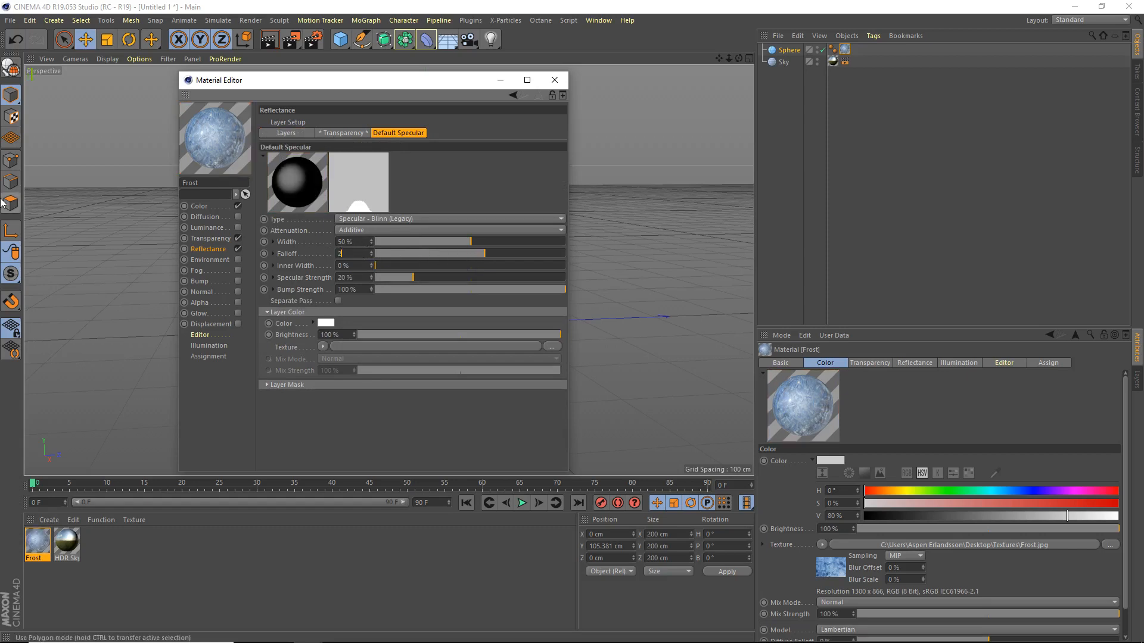
key("Return")
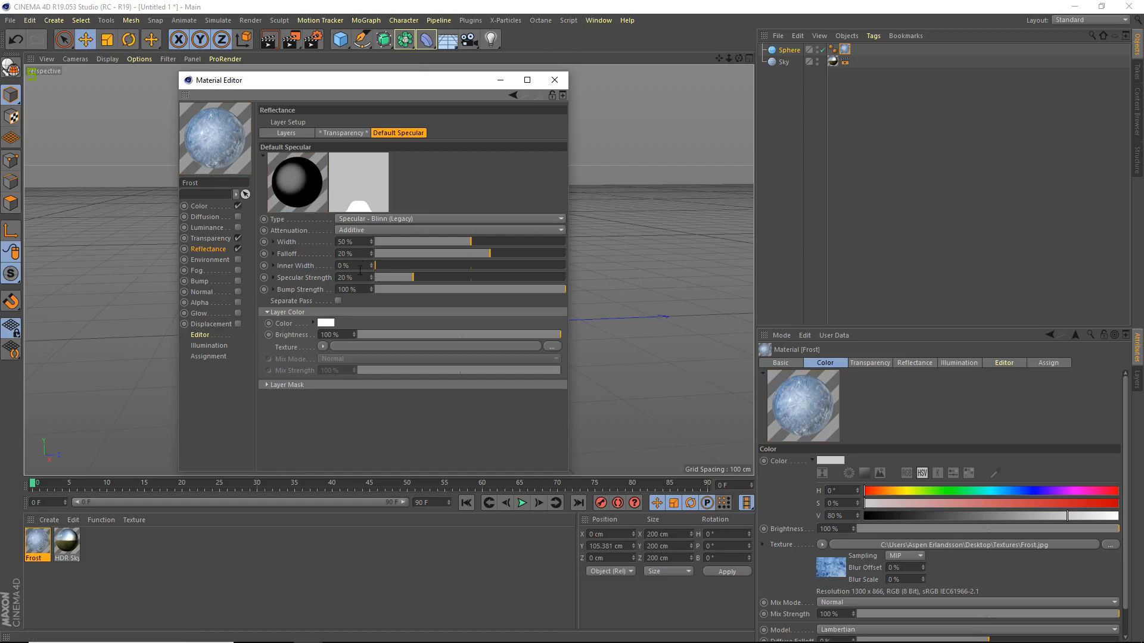
Set the Default Specular layer's specular strength to 75%
left_click_drag(356, 278, 161, 251)
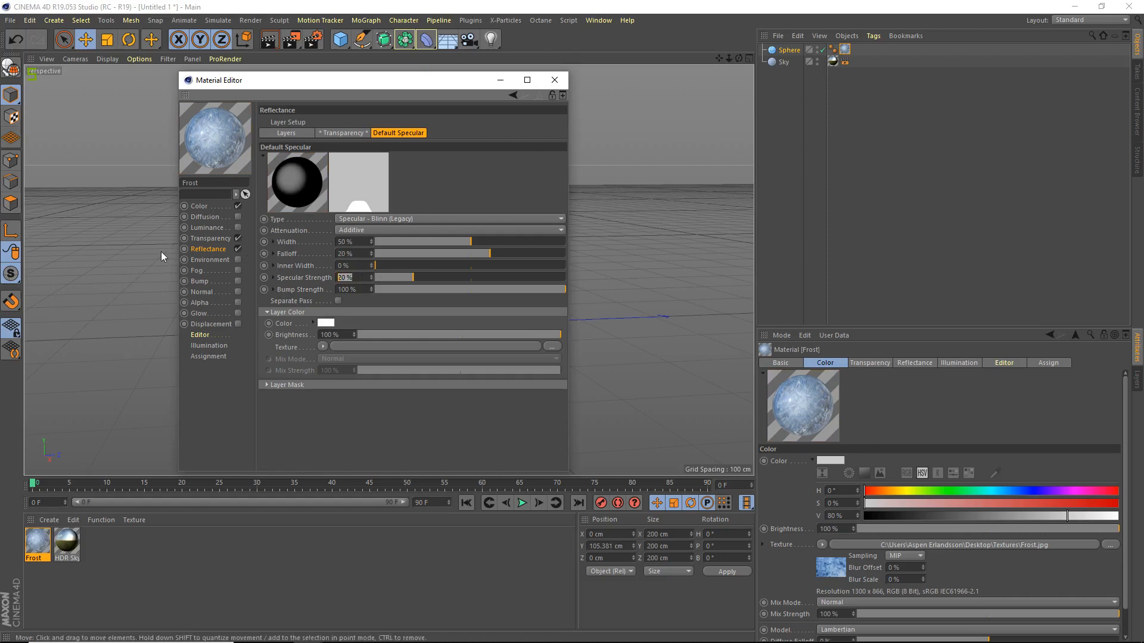
type("80")
key("BackSpace")
key("BackSpace")
type("75")
key("Return")
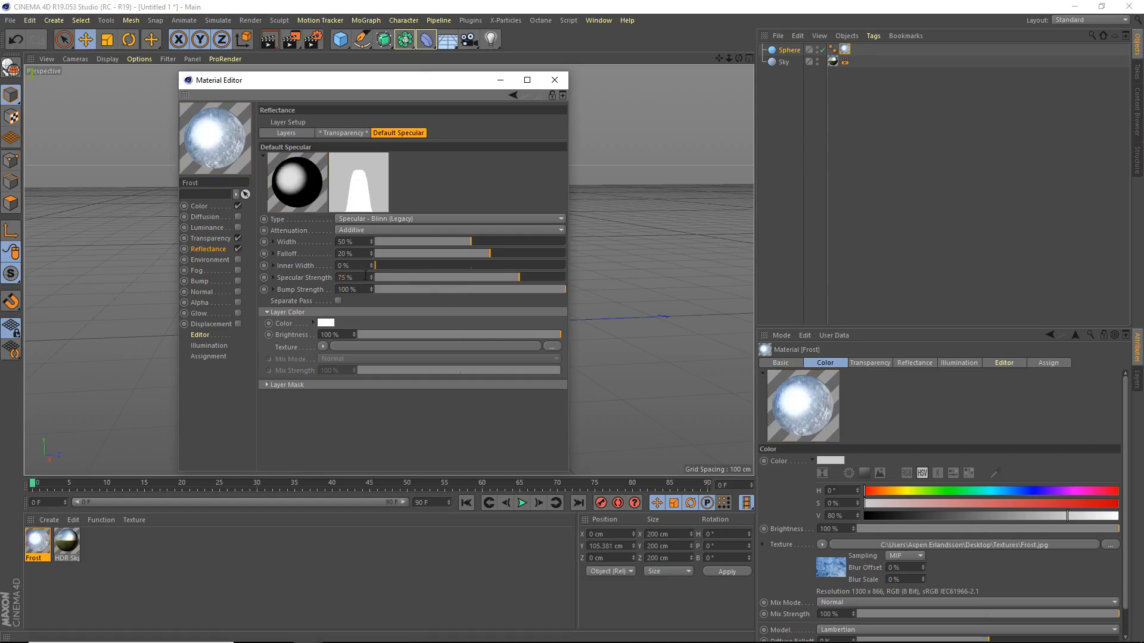
Set the Default Specular layer's specular strength to 60%
left_click_drag(366, 276, 212, 274)
type("60")
key("Return")
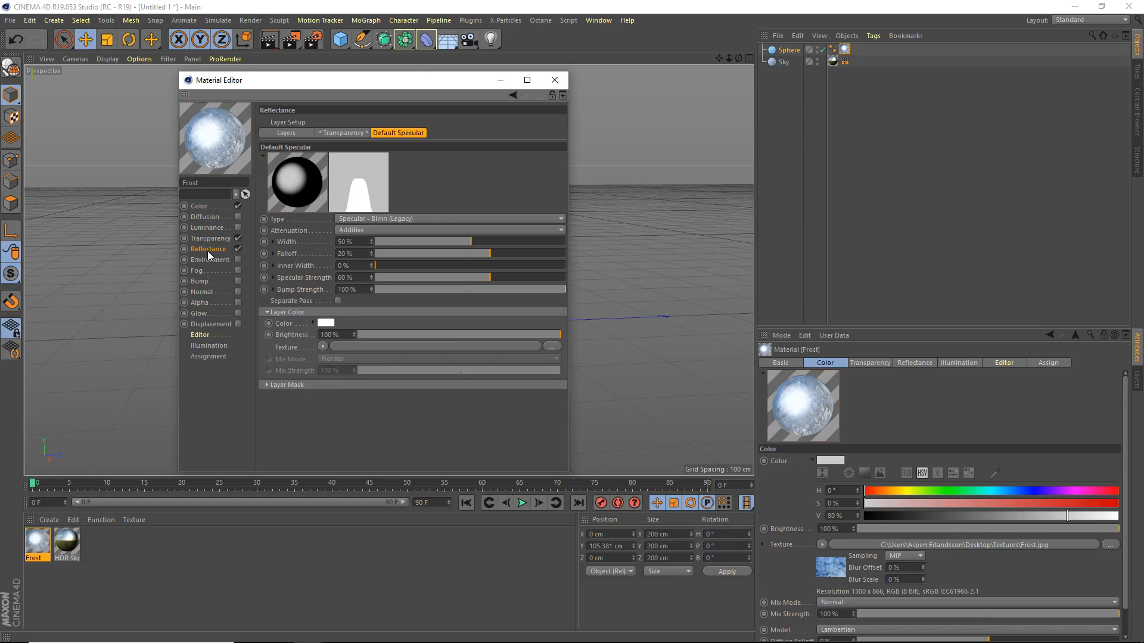
Paste the copied Frost.jpg shader into the layer color texture of the Default Specular layer
left_click(323, 346)
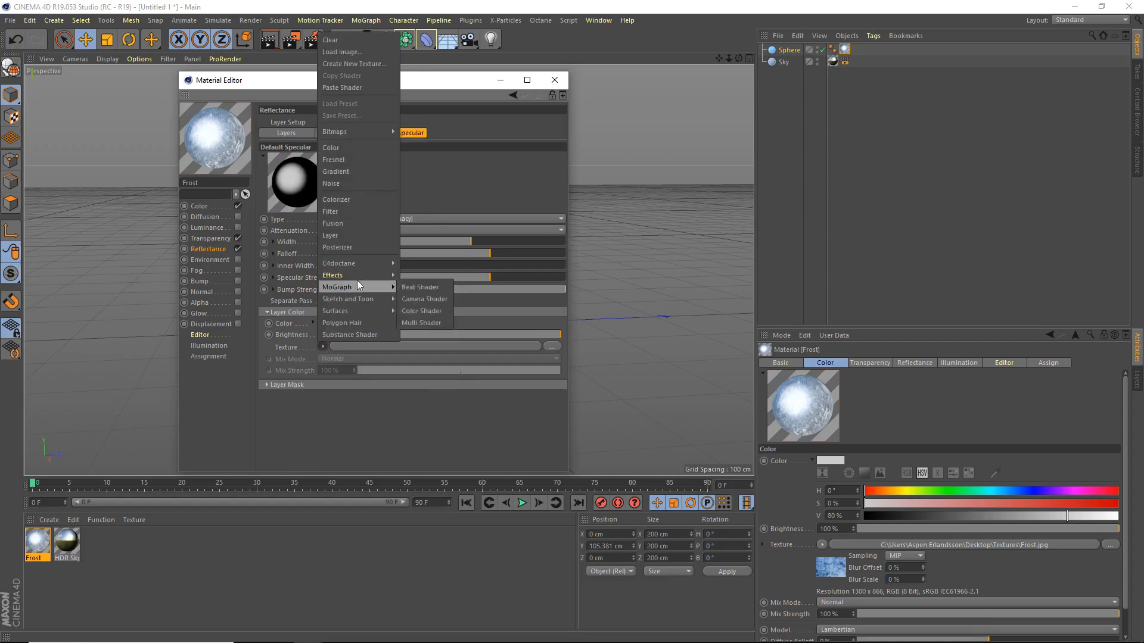
left_click(342, 88)
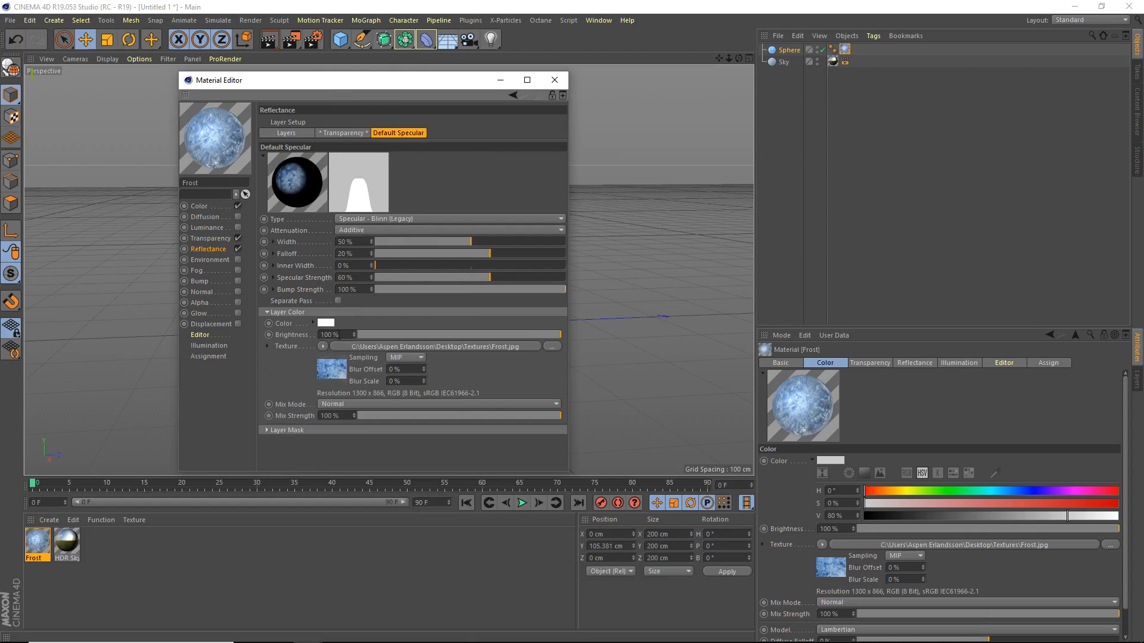
Enable the Frost material's bump channel and paste the copied Frost.jpg shader into its texture
left_click(331, 369)
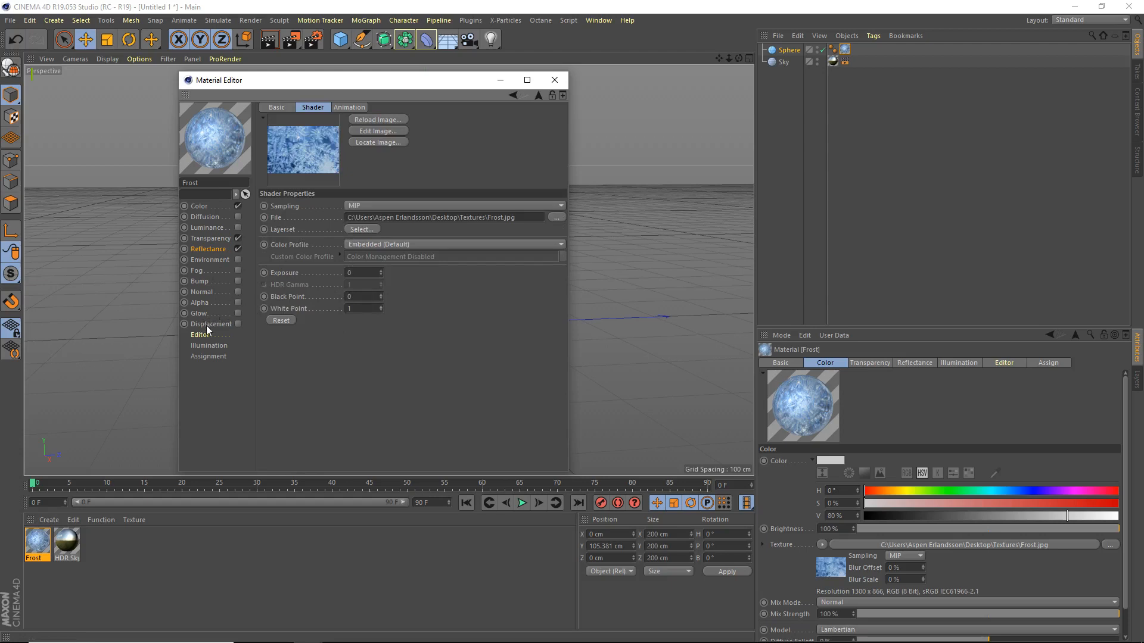
left_click(200, 282)
left_click(237, 281)
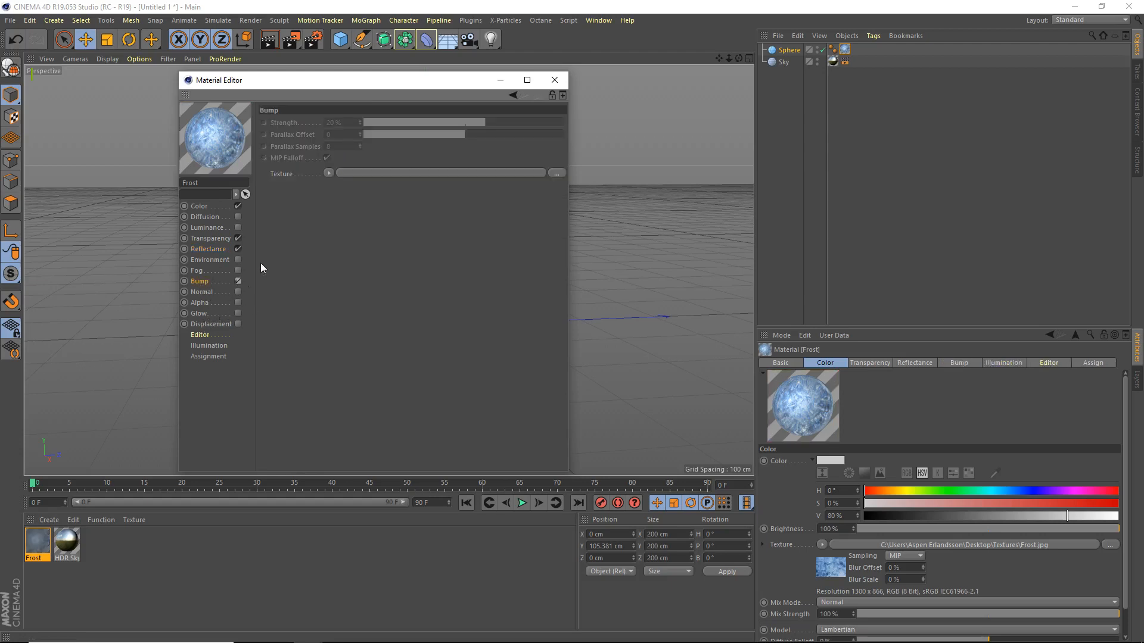
left_click(329, 172)
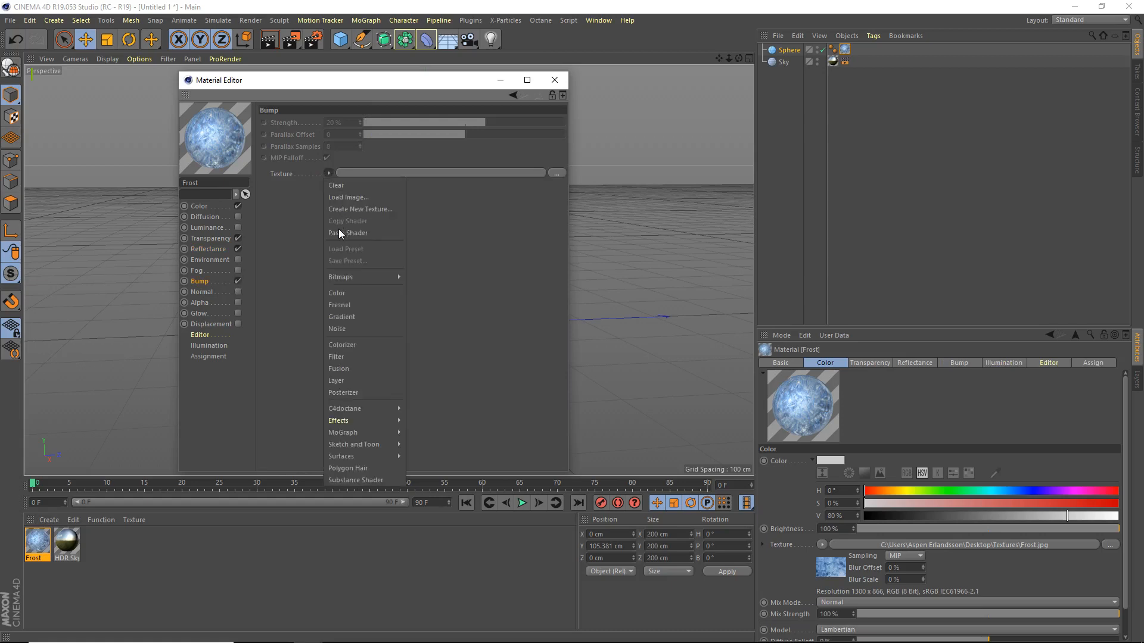
left_click(338, 229)
Wrap the bump channel's Frost.jpg texture in a Filter shader
left_click(337, 195)
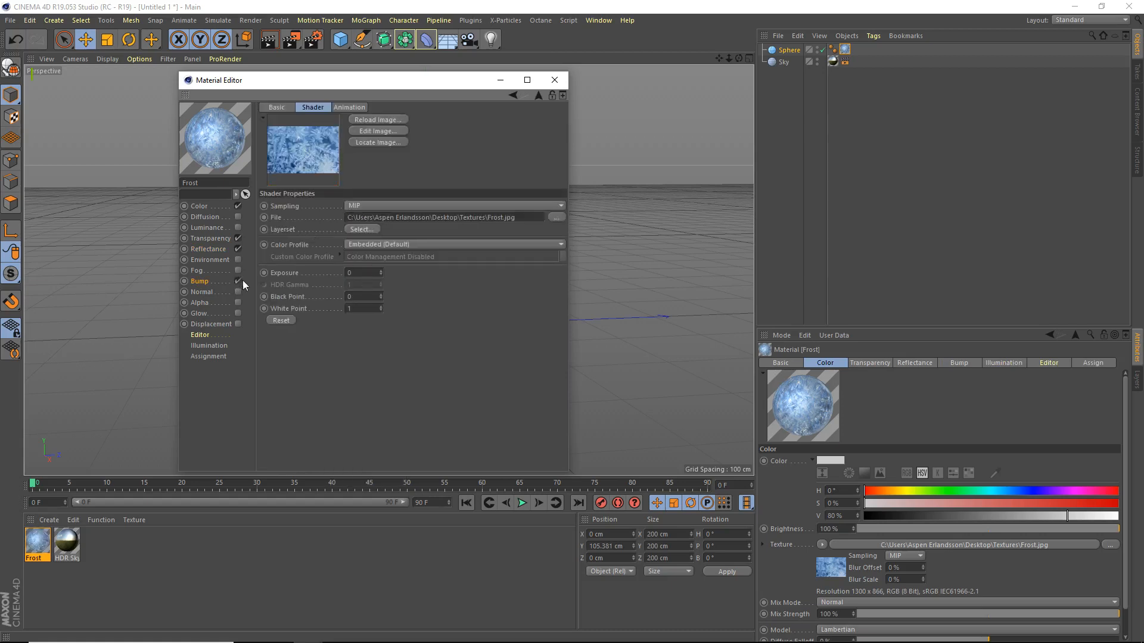
left_click(200, 281)
left_click(329, 172)
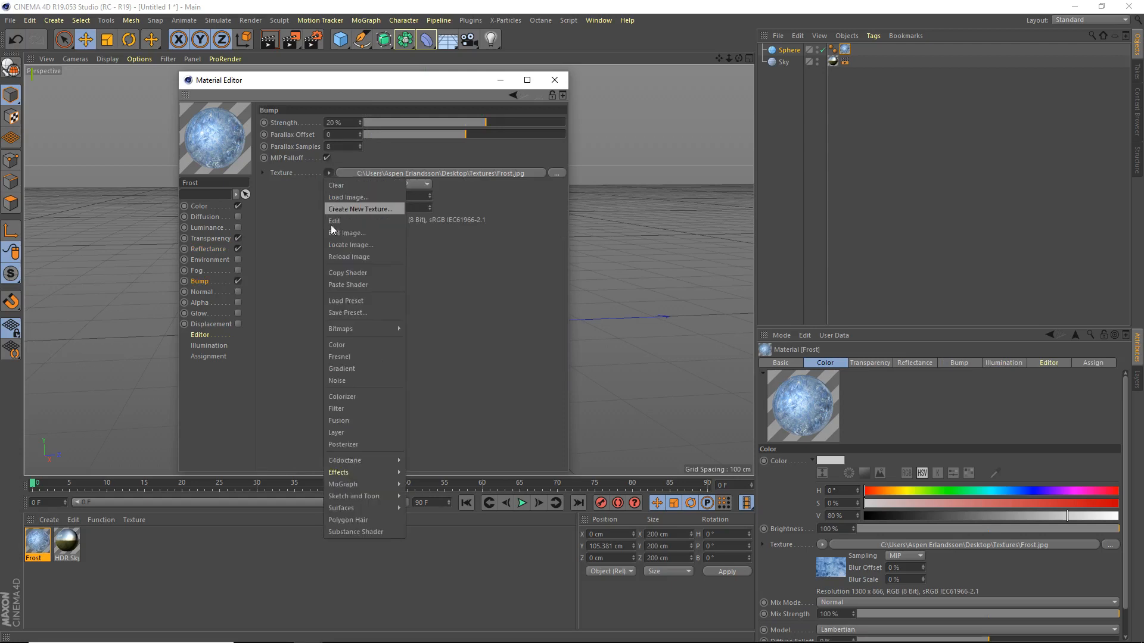
left_click(367, 409)
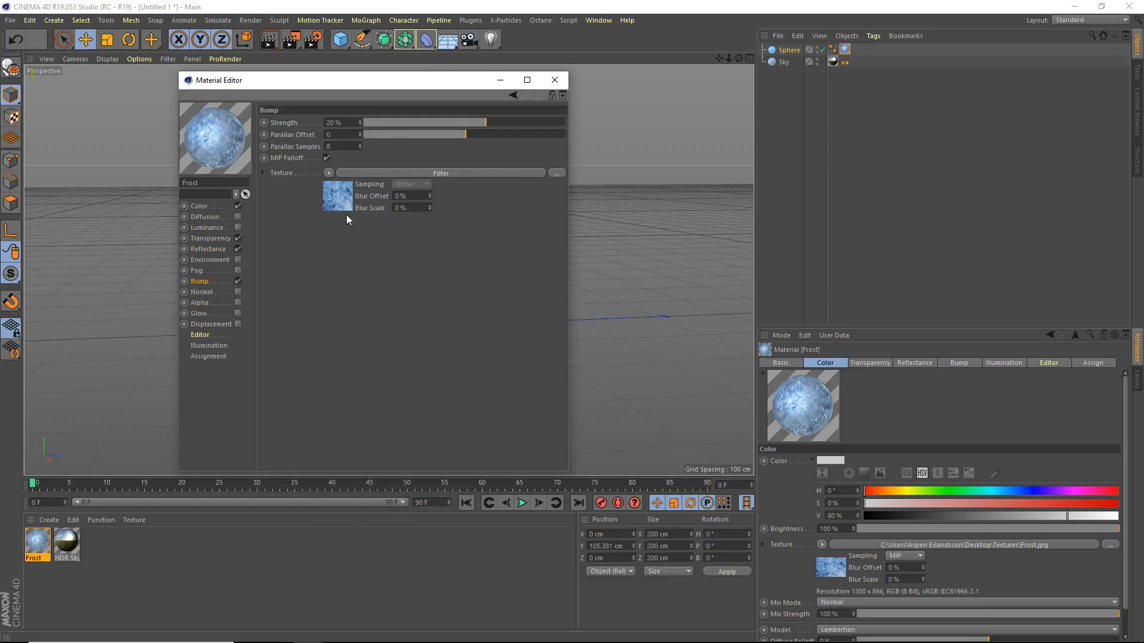
Set the bump Filter shader's saturation to -100% and its contrast to 25%
left_click(337, 197)
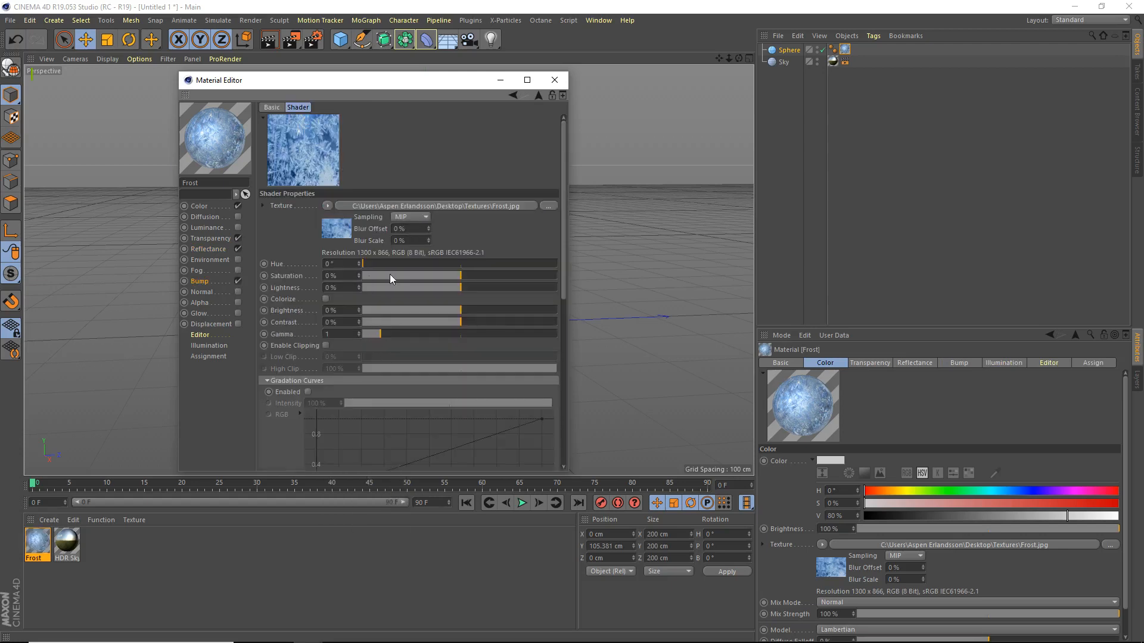
left_click_drag(389, 275, 356, 276)
double_click(337, 325)
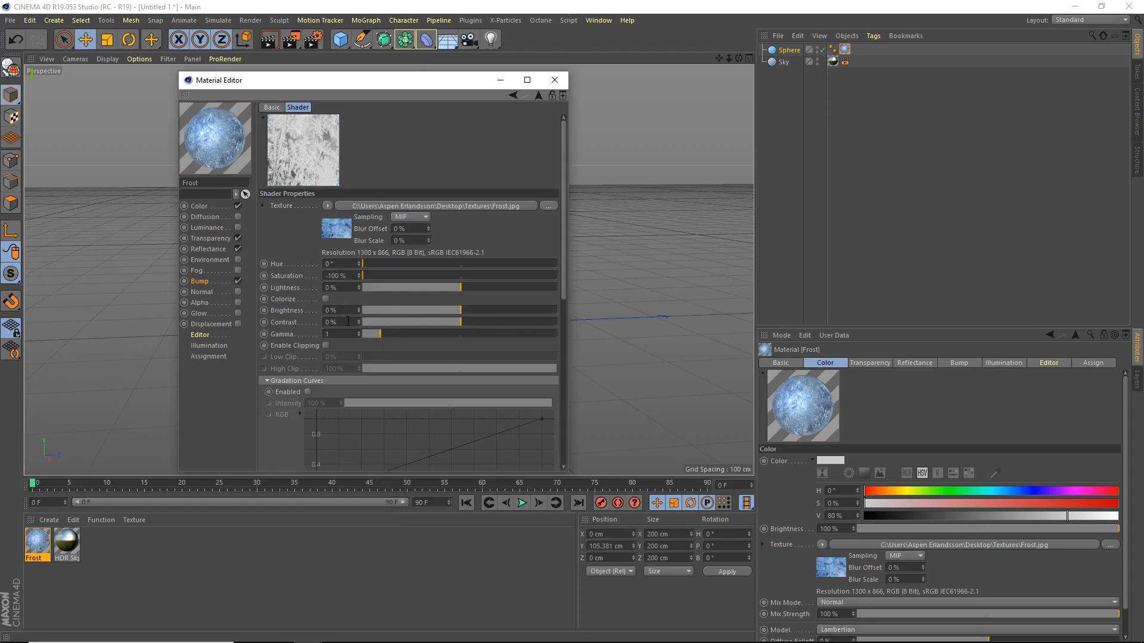
type("15")
key("Return")
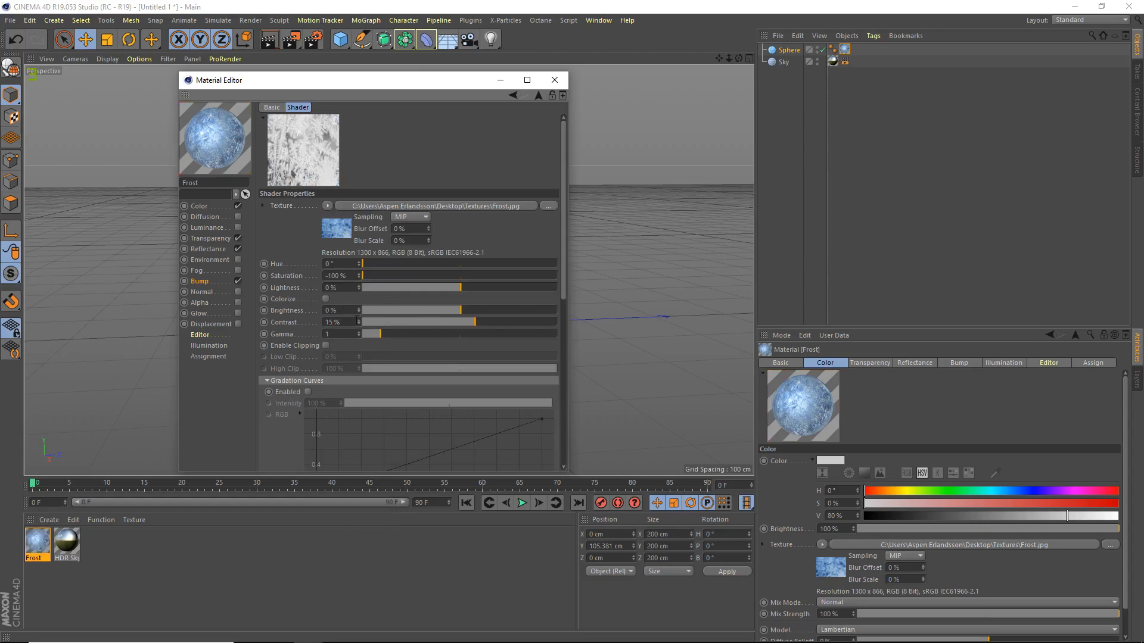
type("25")
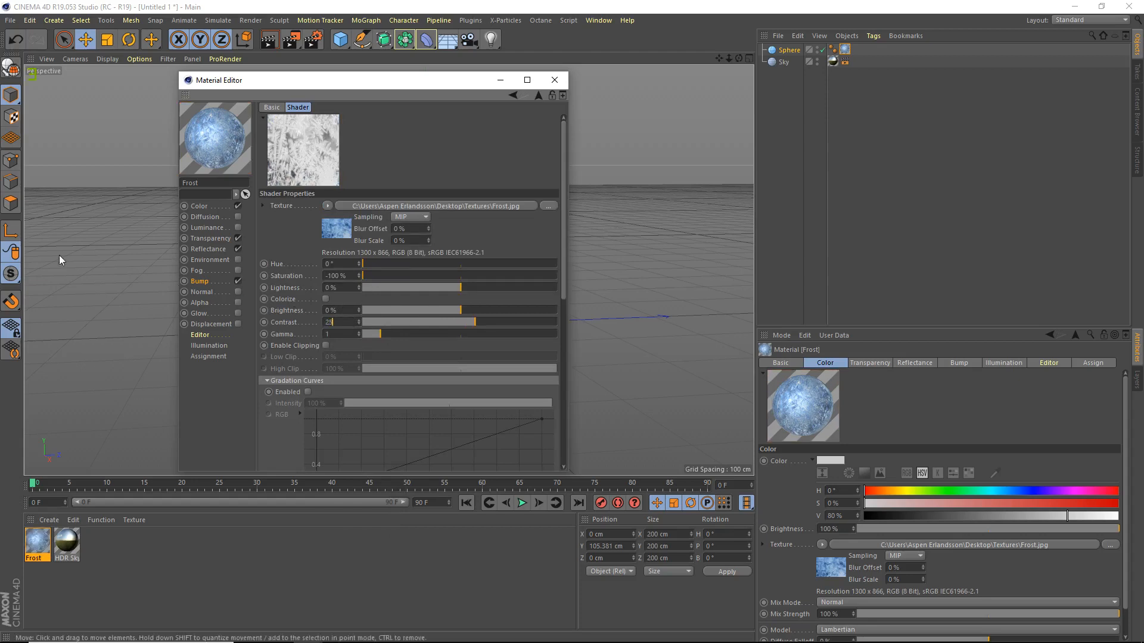
key("Return")
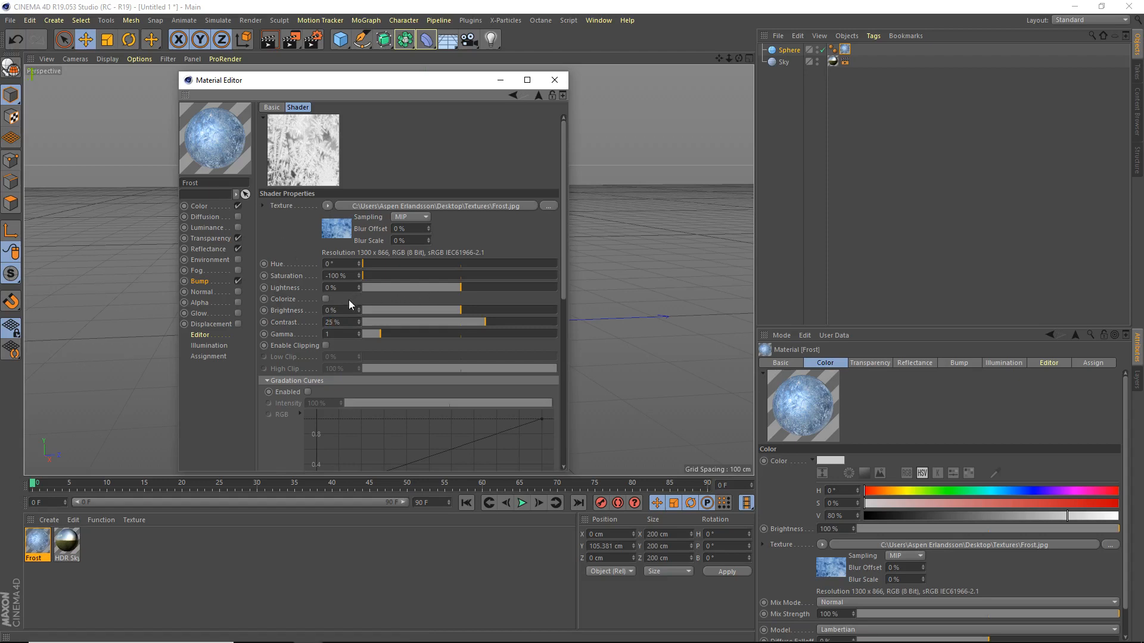
left_click(325, 345)
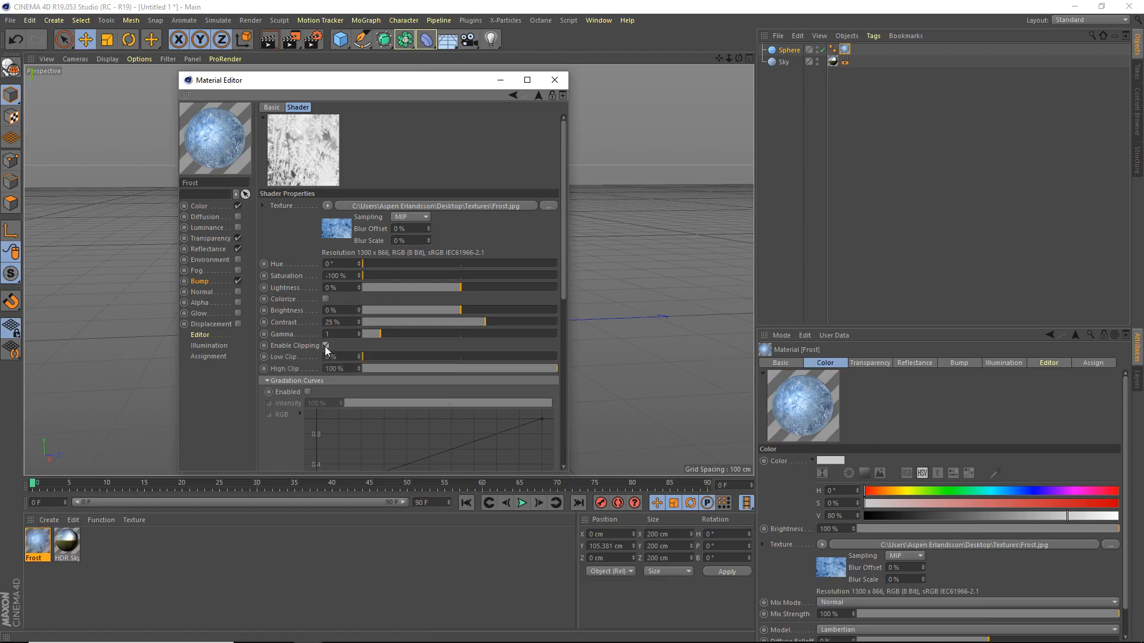
left_click_drag(376, 358, 305, 344)
left_click(326, 345)
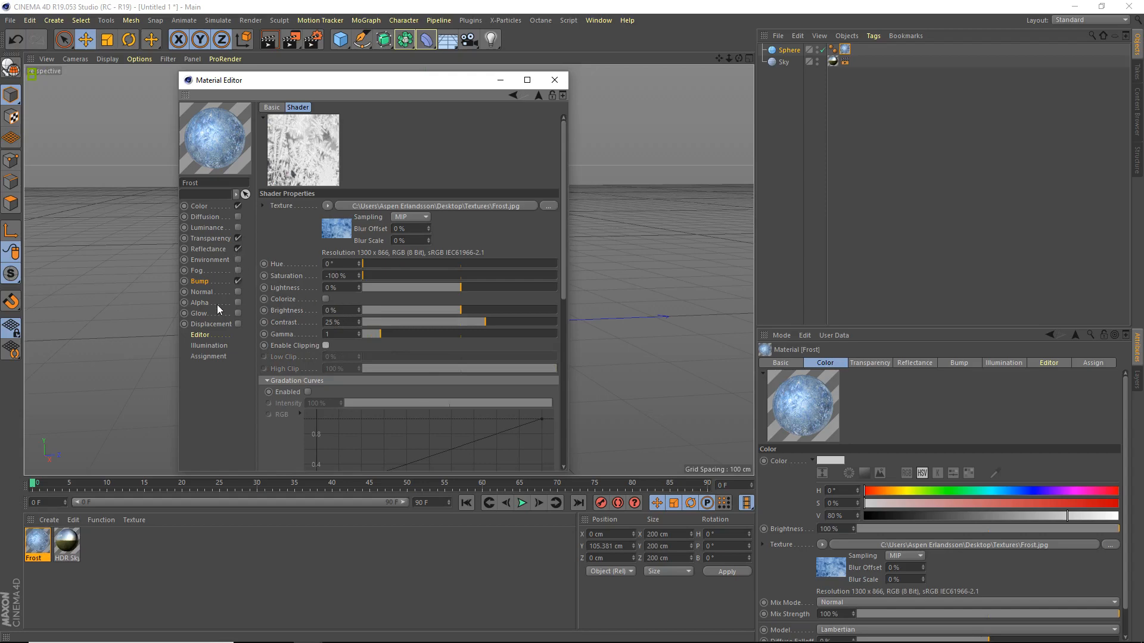
Close the material editor and render the viewport to examine the frosted sphere up close and from a higher angle
left_click(554, 80)
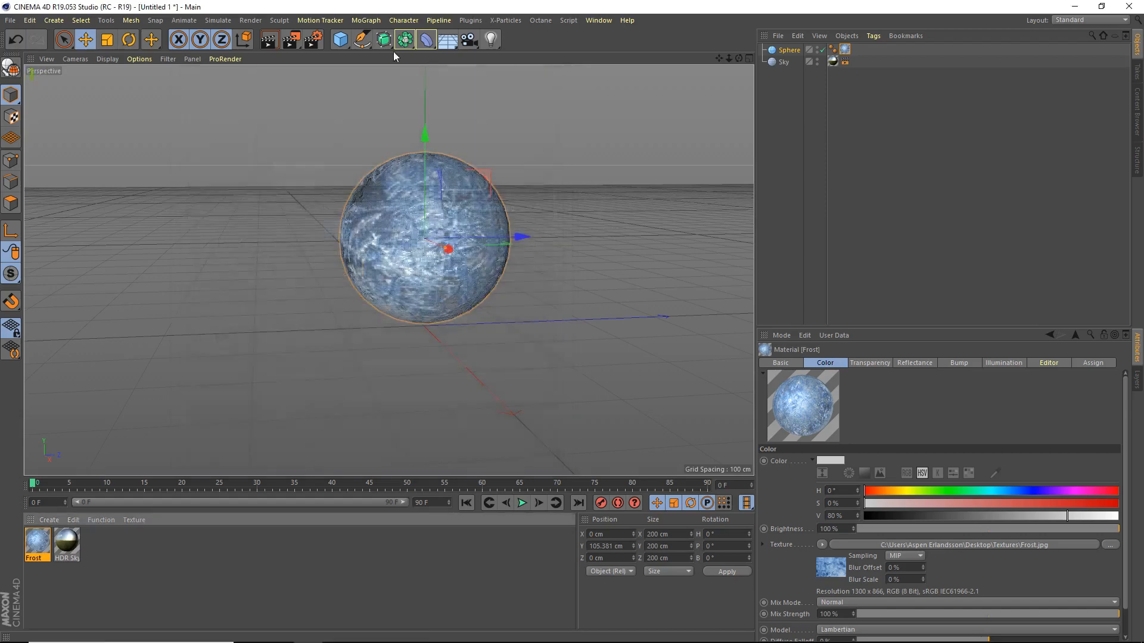
key("ctrl+r")
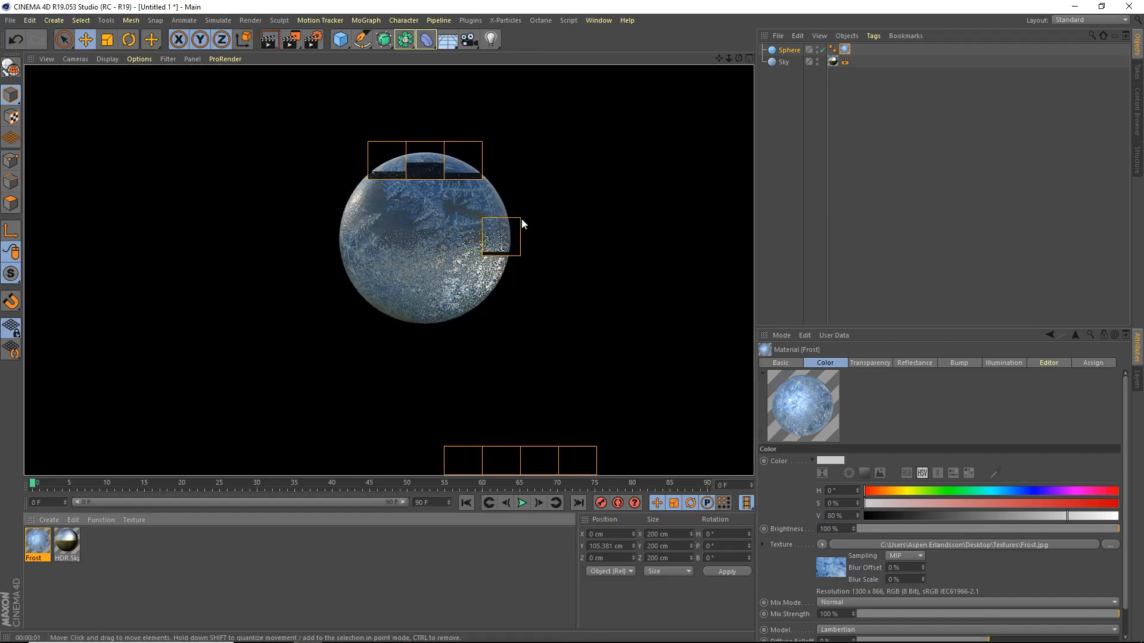
scroll(447, 220, "up", 2)
scroll(447, 220, "up", 3)
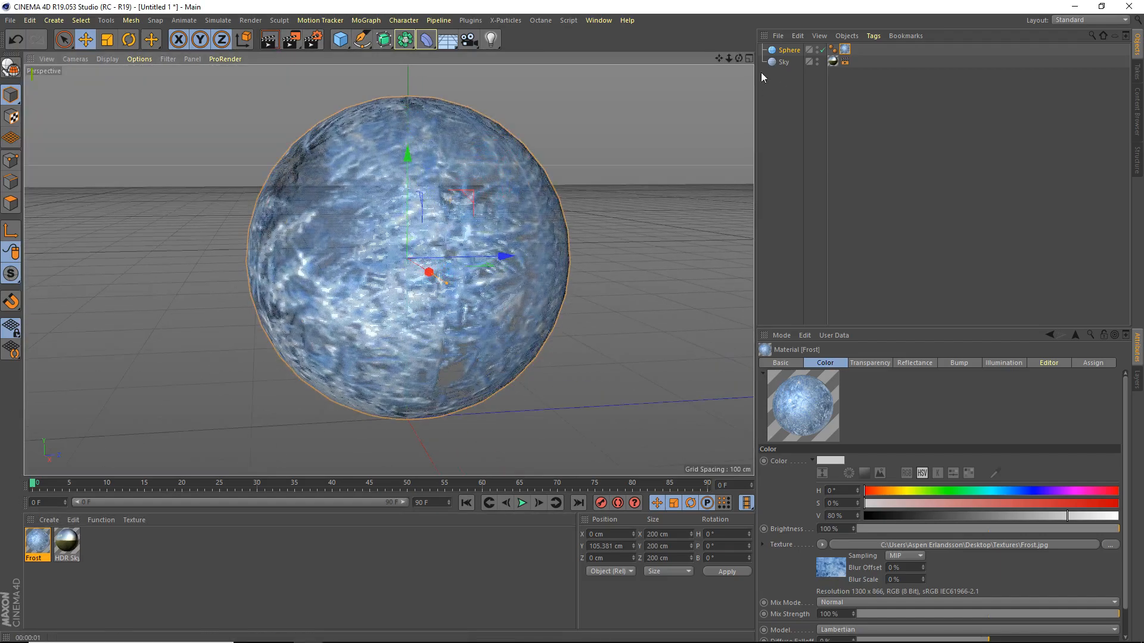
left_click_drag(738, 57, 666, 87)
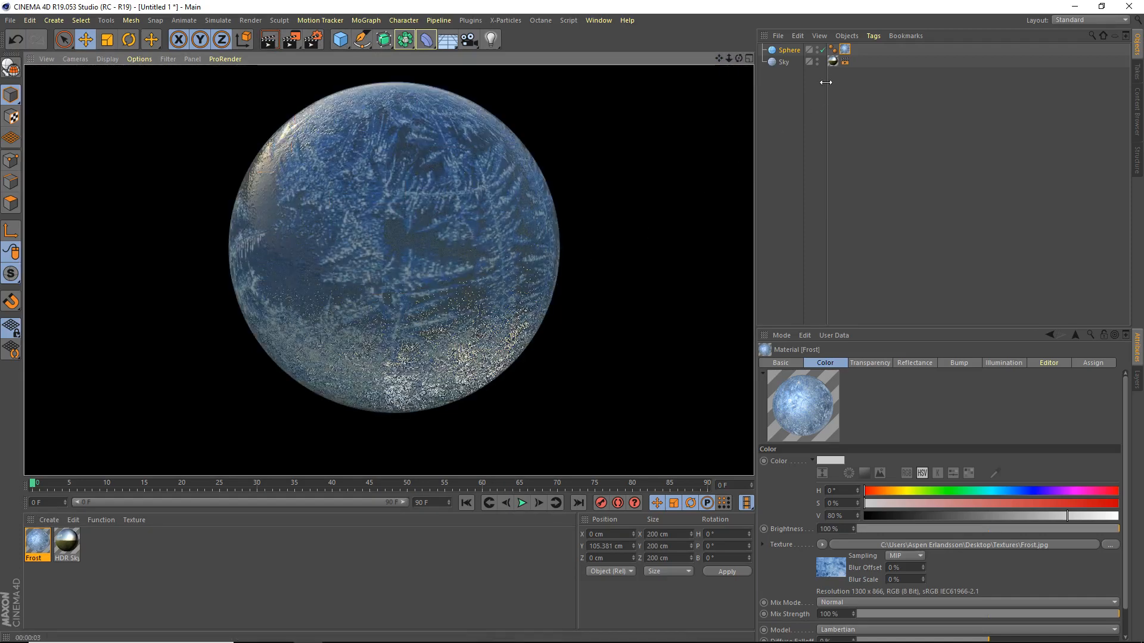
Turn on Seen by Camera in the Sky's compositing tag and render the view with the background
left_click(843, 61)
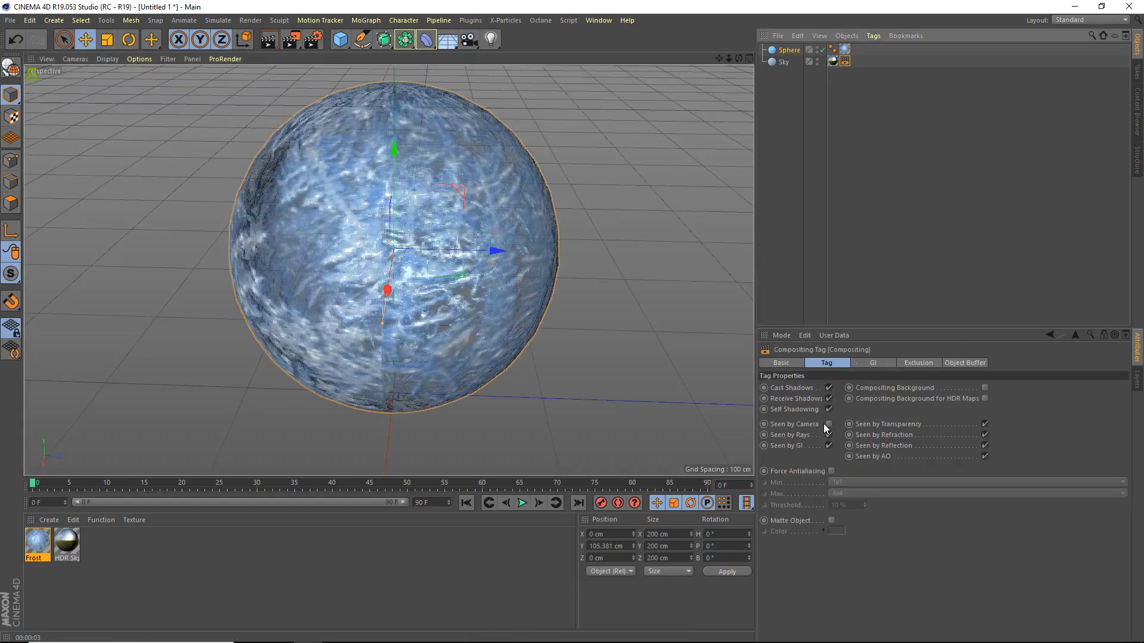
left_click(828, 424)
left_click(269, 40)
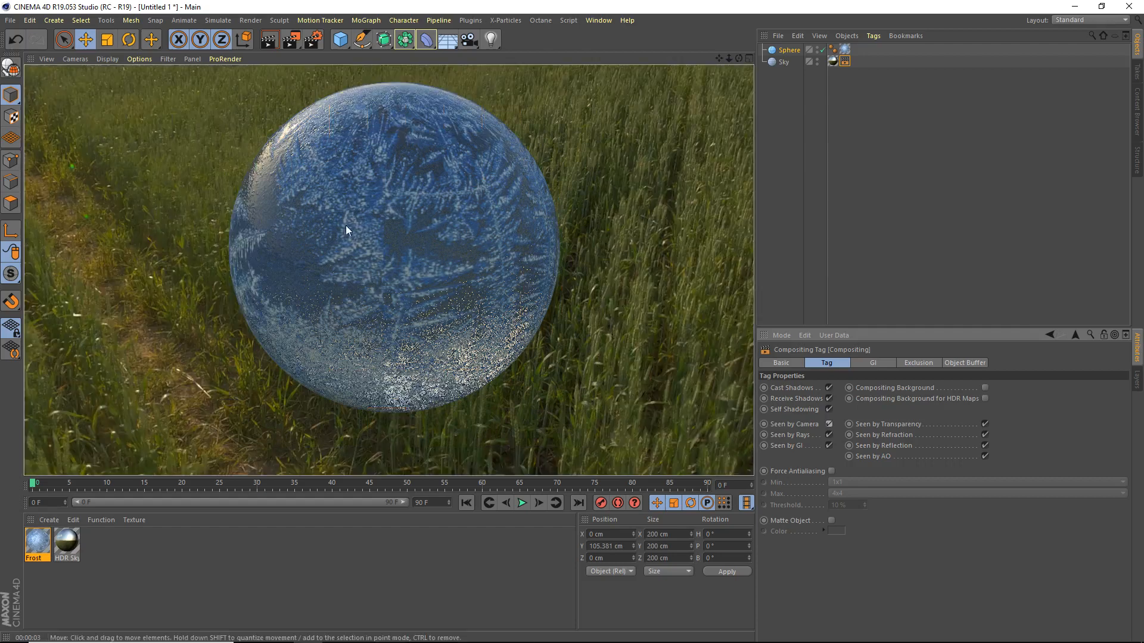
Lower the Frost material's bump strength slightly and set the Default Specular layer color brightness to 80%
double_click(37, 545)
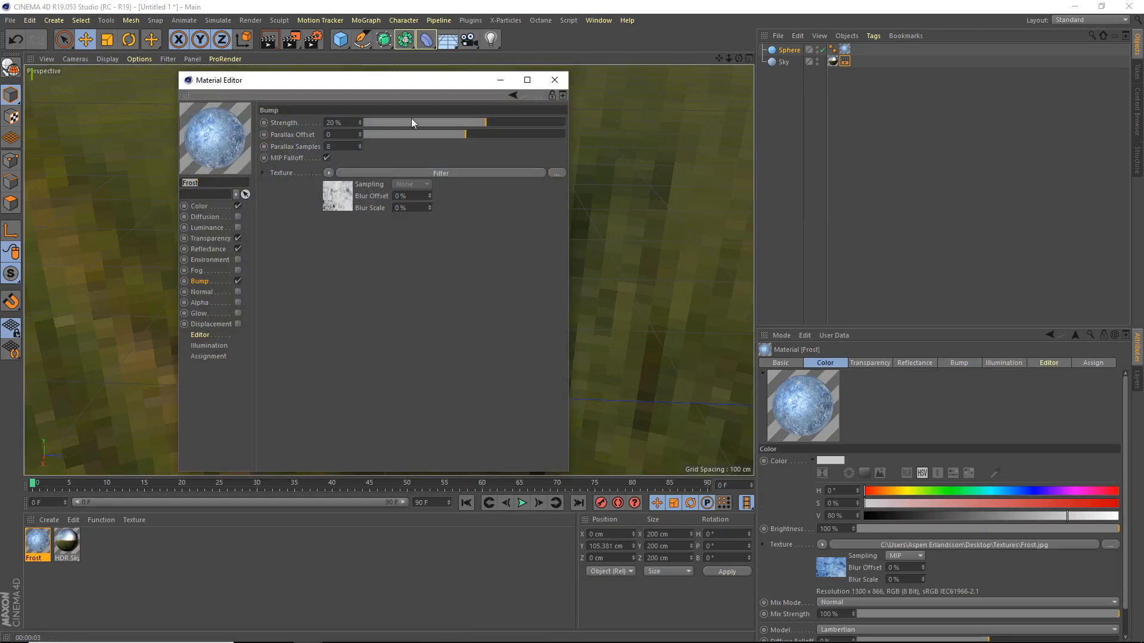
left_click(475, 123)
left_click(208, 249)
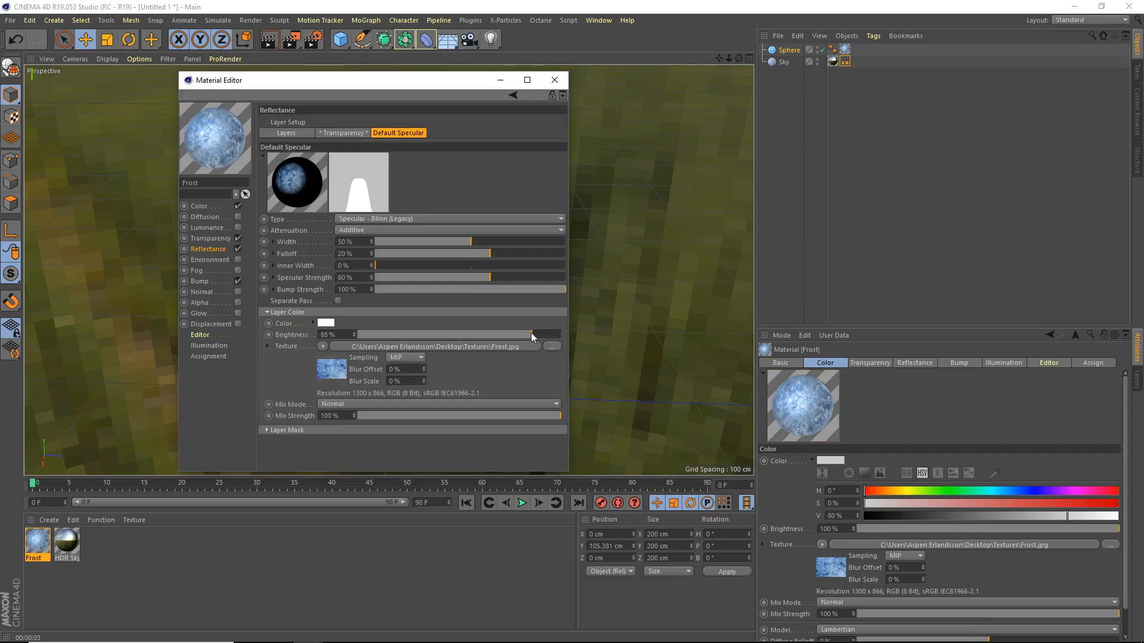
left_click_drag(532, 336, 525, 335)
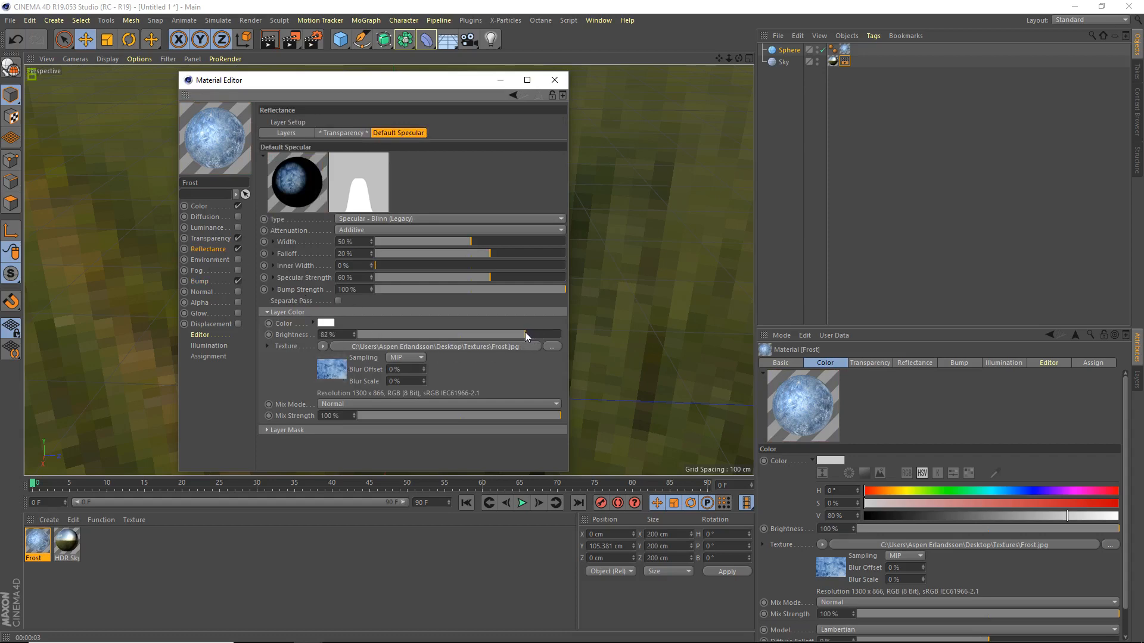
Set the transparency channel's texture mix strength to 70% and close the material editor
left_click(209, 238)
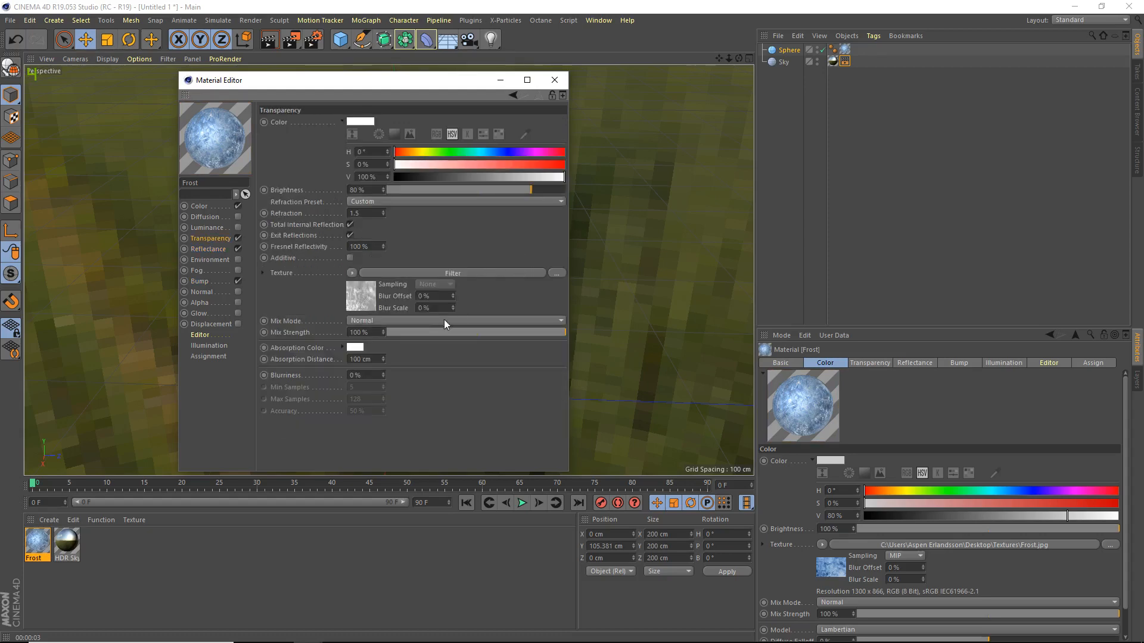
left_click_drag(549, 333, 515, 331)
left_click(554, 80)
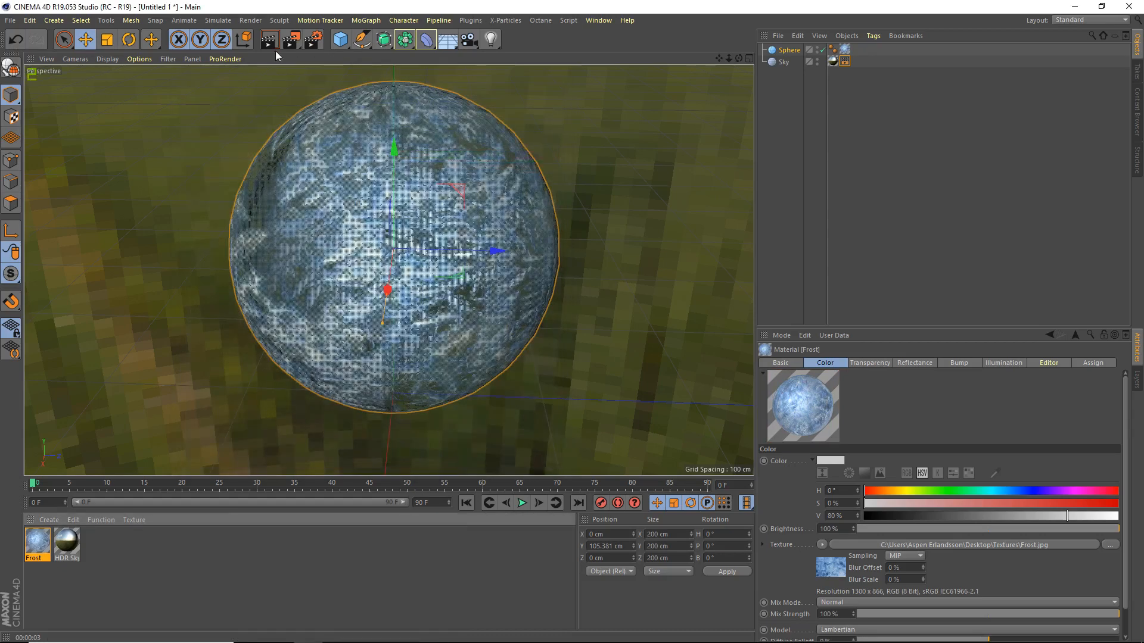
Render the sphere from the current angle and again from a lower angle facing the horizon
left_click(268, 40)
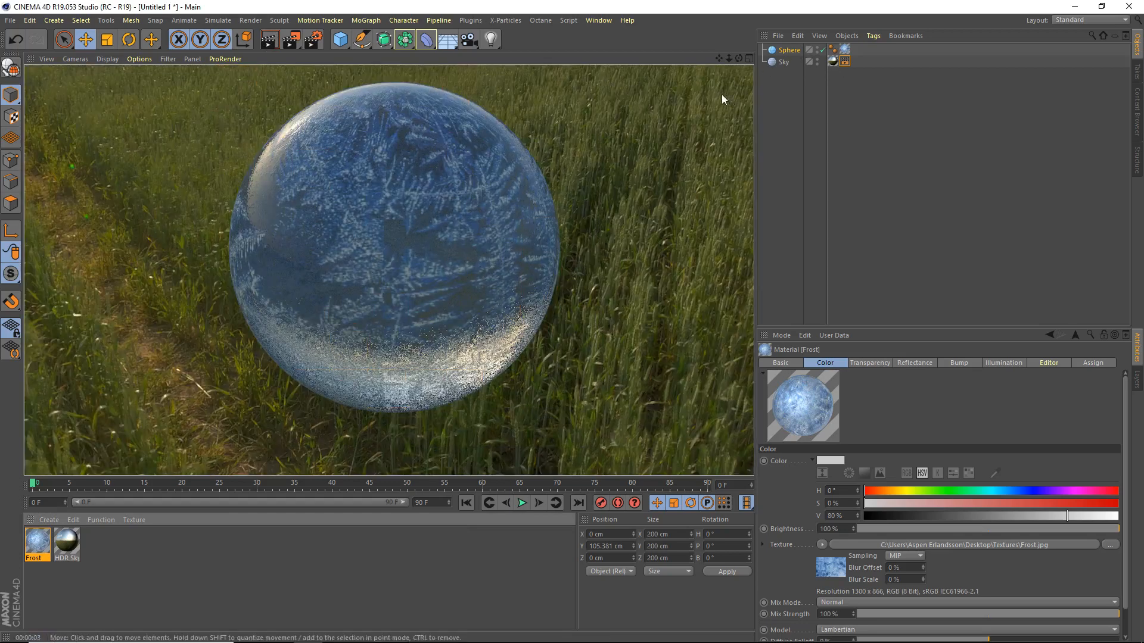
left_click_drag(739, 58, 292, 80)
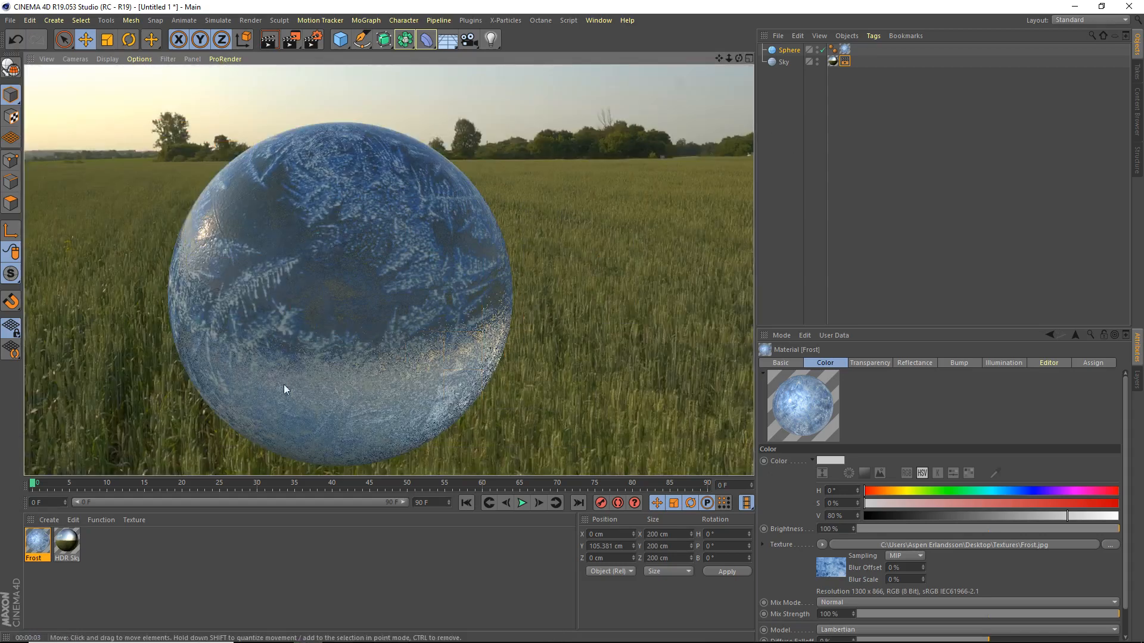
left_click(845, 50)
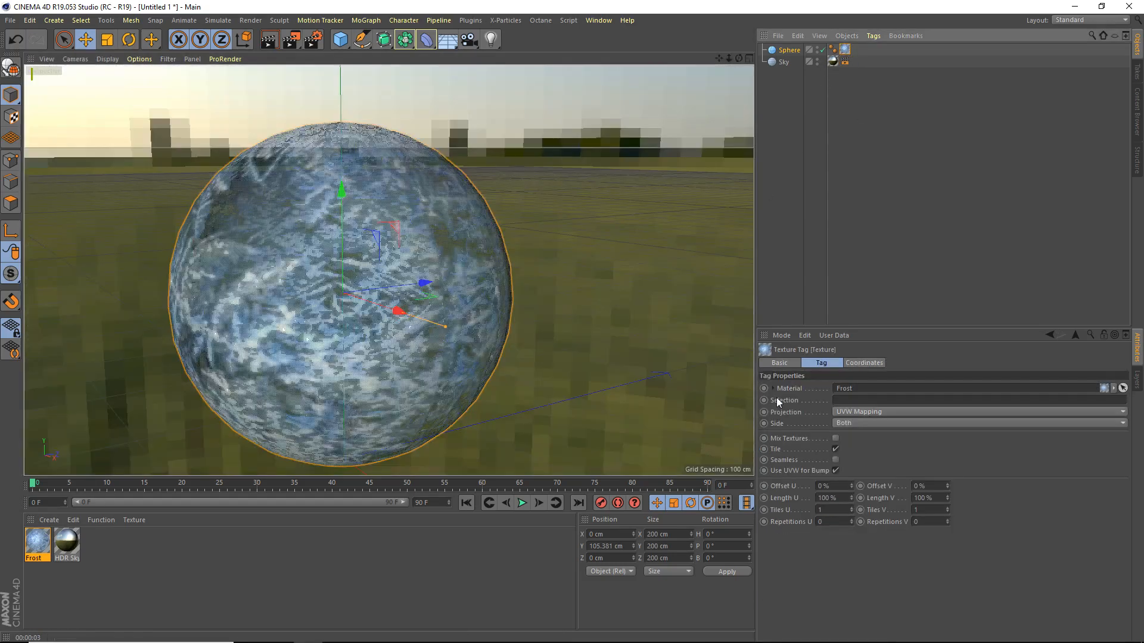
left_click_drag(851, 498, 851, 498)
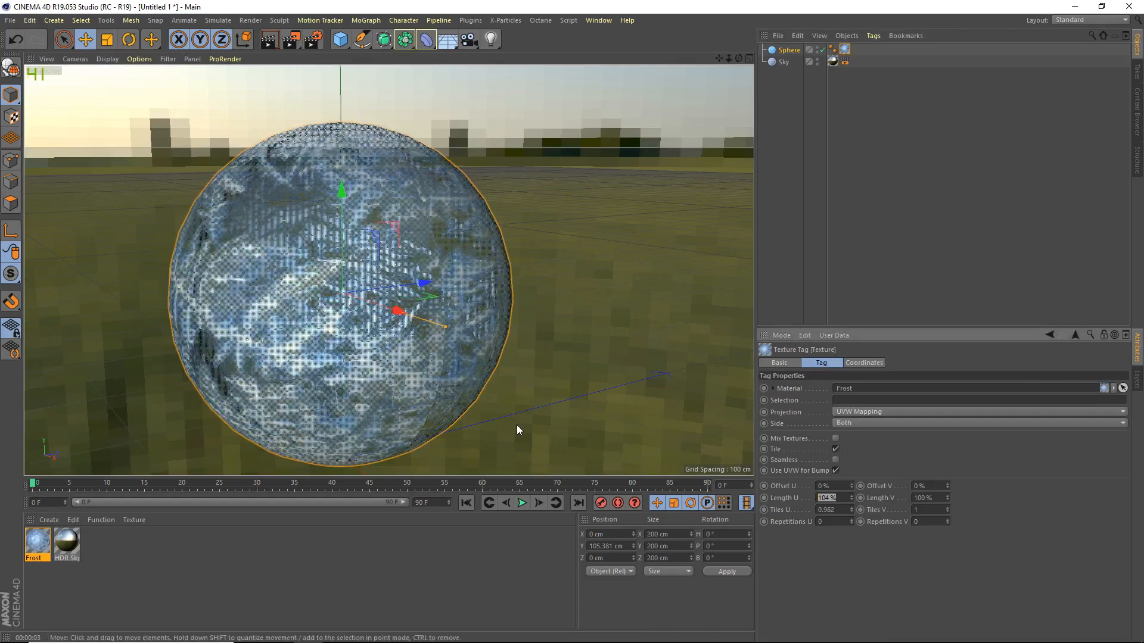
key("ctrl+z")
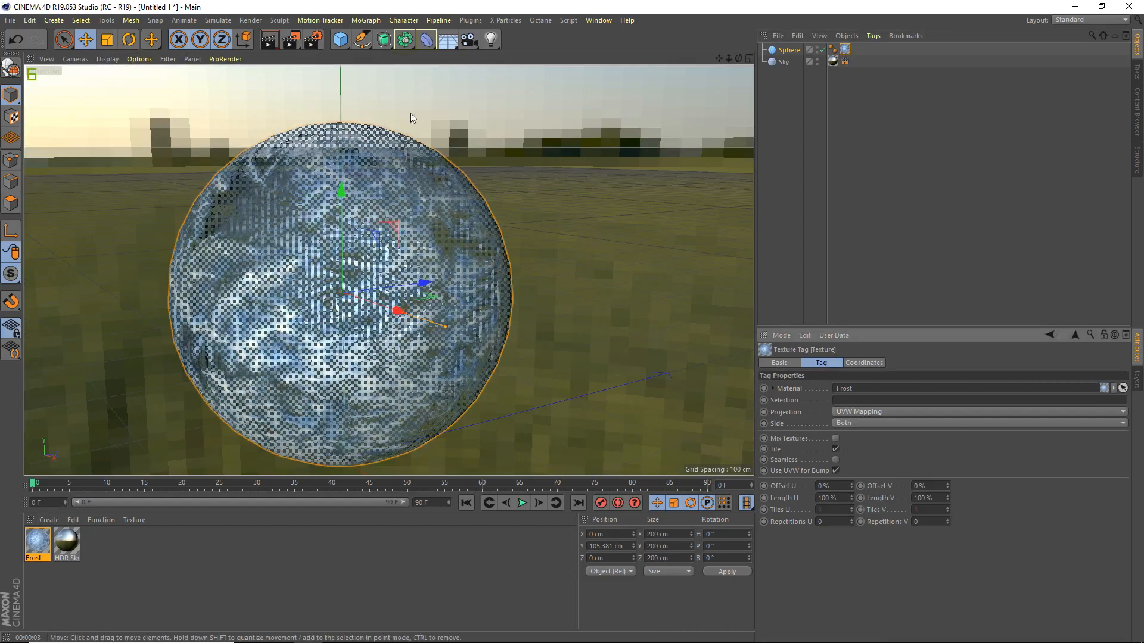
Render the sphere again and set the Frost material's transparency blurriness to 5%
key("ctrl+r")
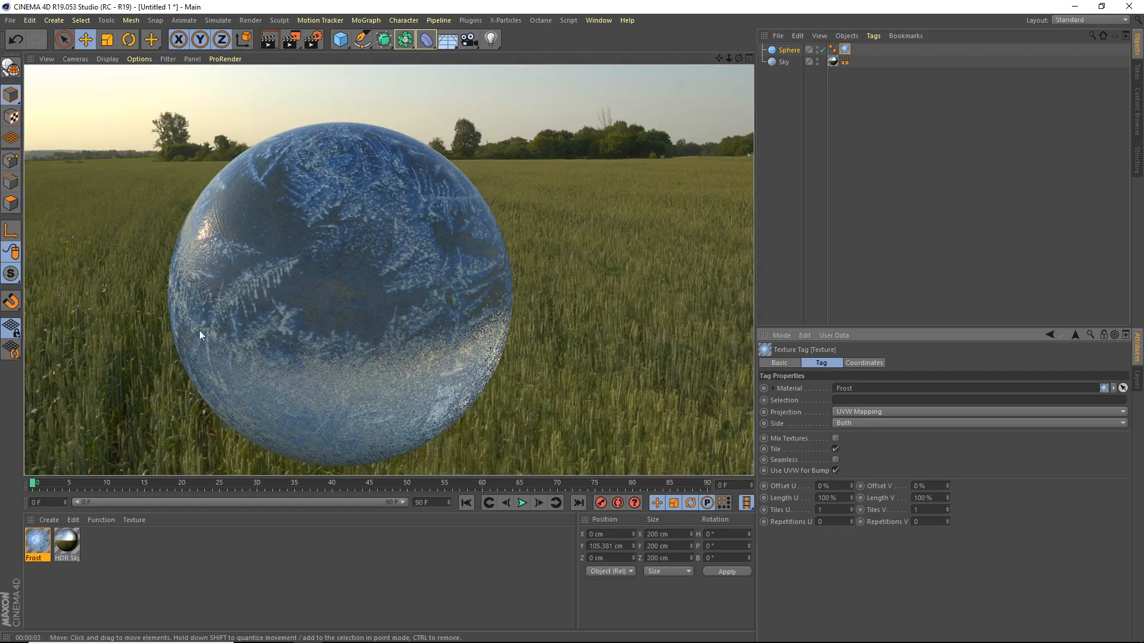
double_click(47, 538)
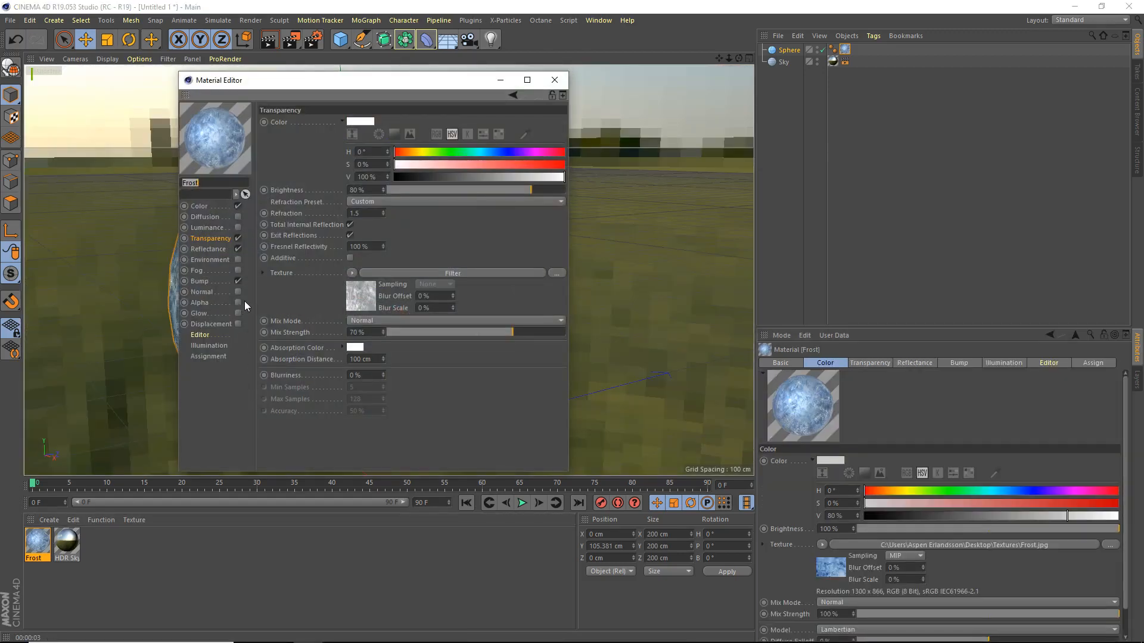
left_click_drag(381, 374, 334, 370)
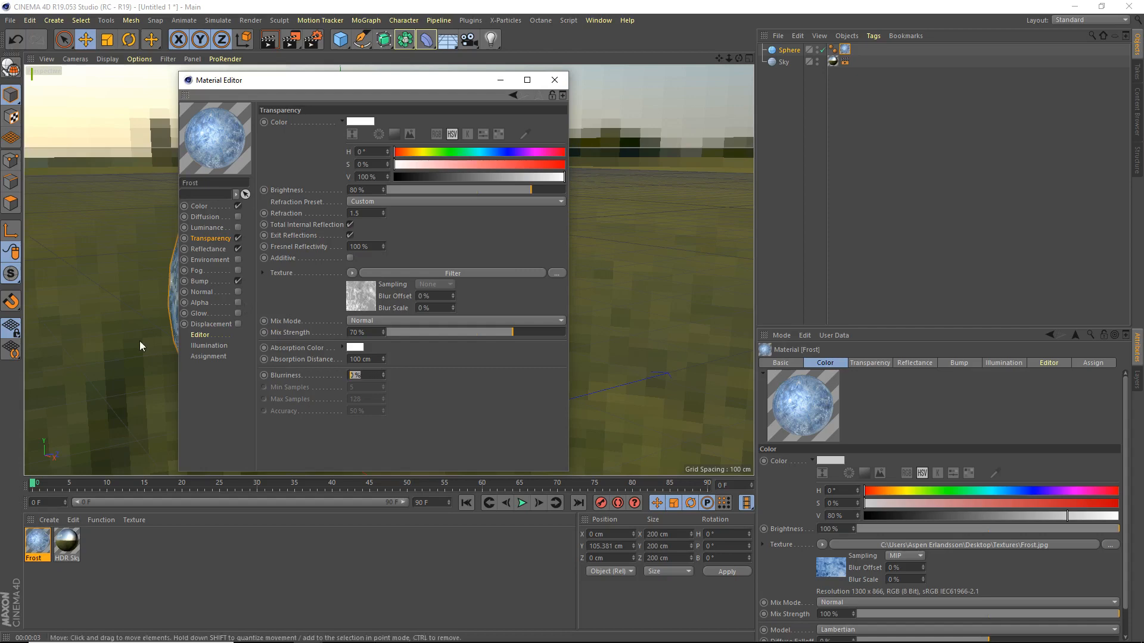
type("5")
key("Return")
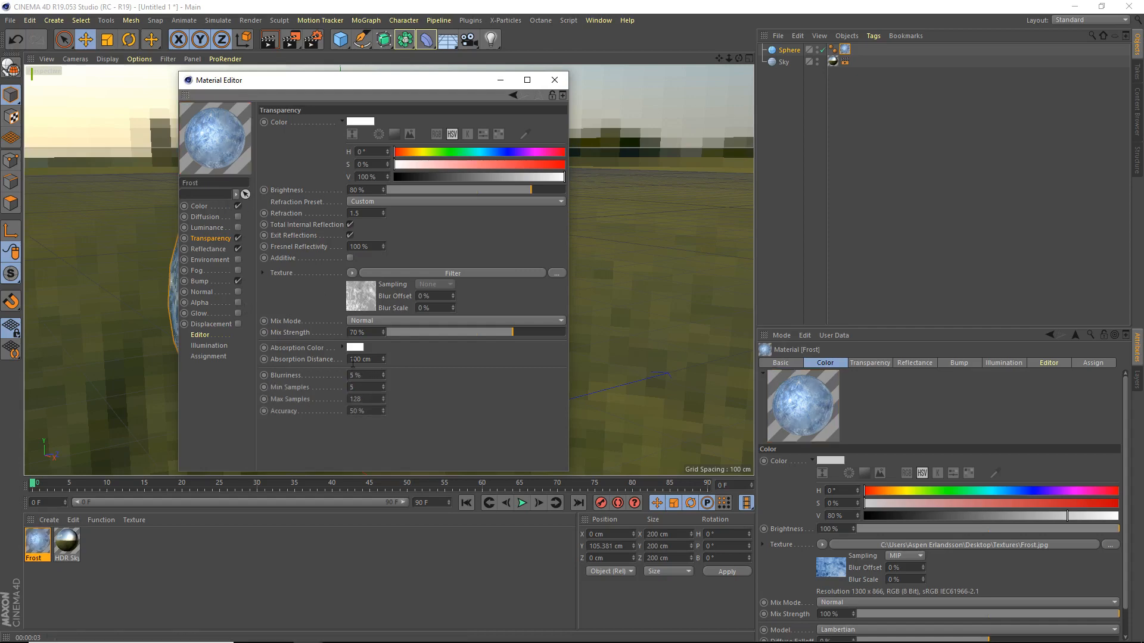
Set the width of the reflectance channel's Default Specular layer to 35%
left_click(206, 250)
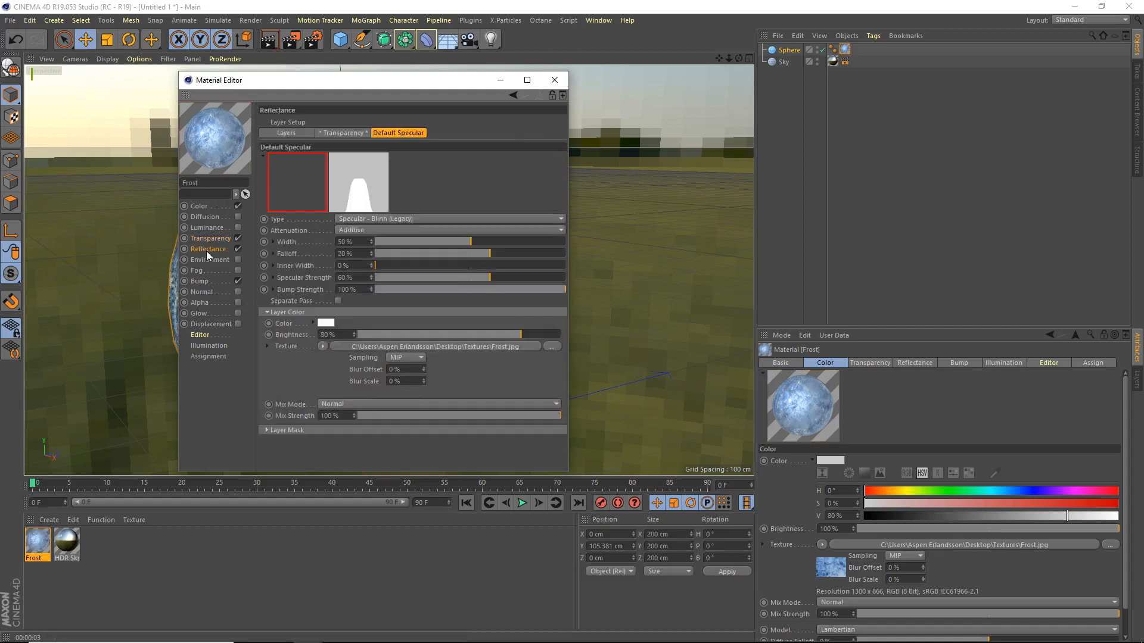
left_click_drag(471, 242, 442, 237)
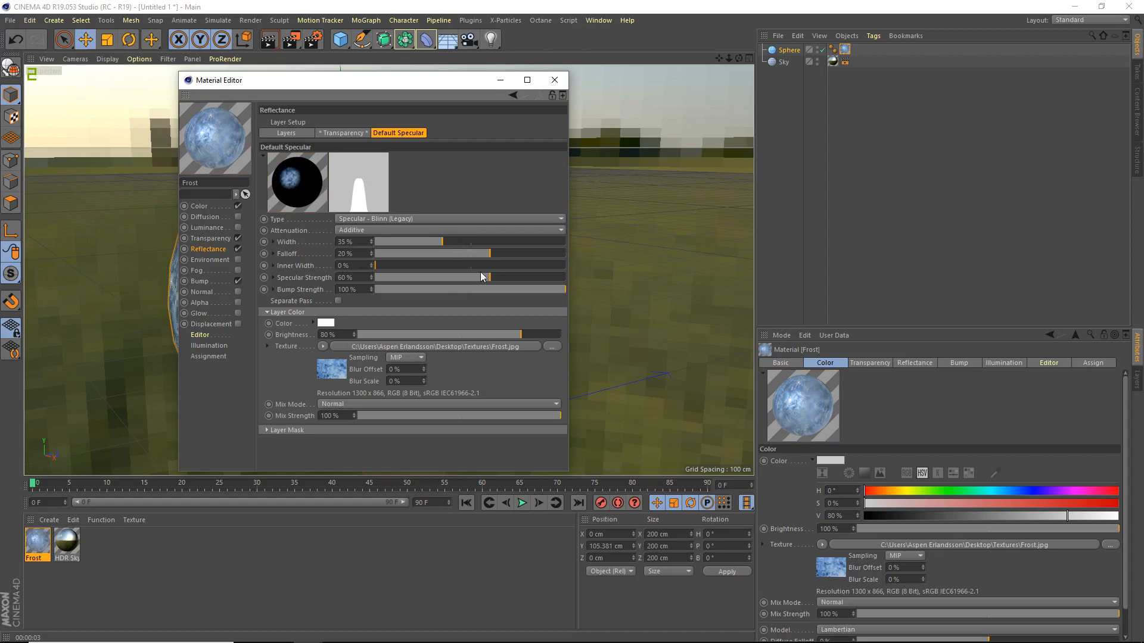
Set the Default Specular layer's specular strength to 75% and close the material editor
left_click(507, 276)
left_click_drag(510, 277, 514, 276)
left_click(554, 80)
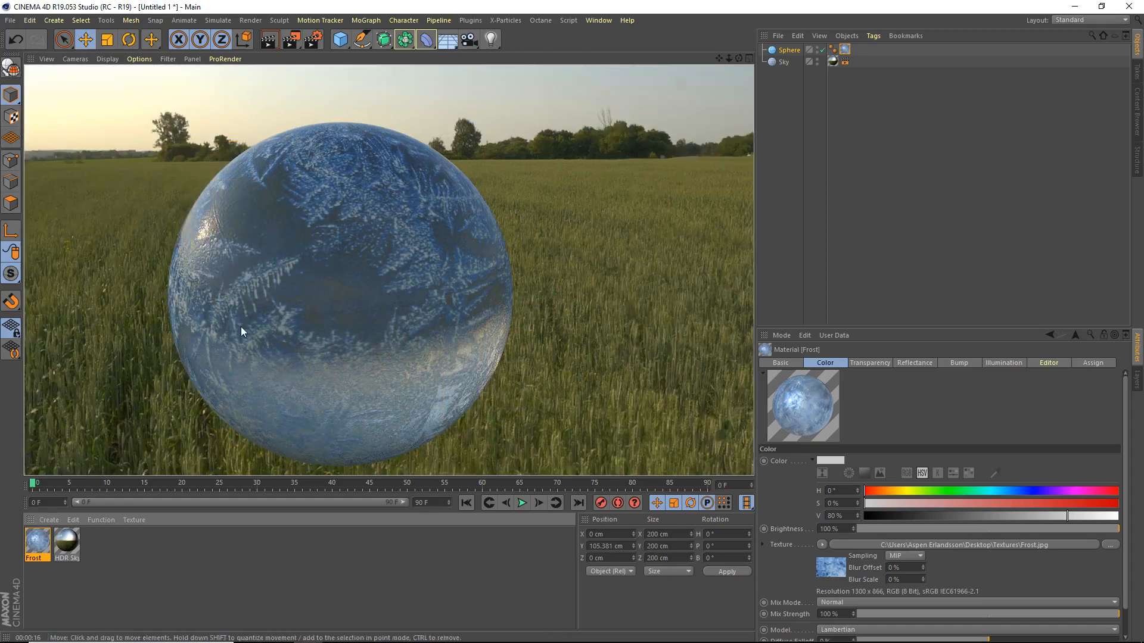
Copy the Frost material's bump Filter shader, enable the displacement channel and paste the shader as its texture
double_click(35, 542)
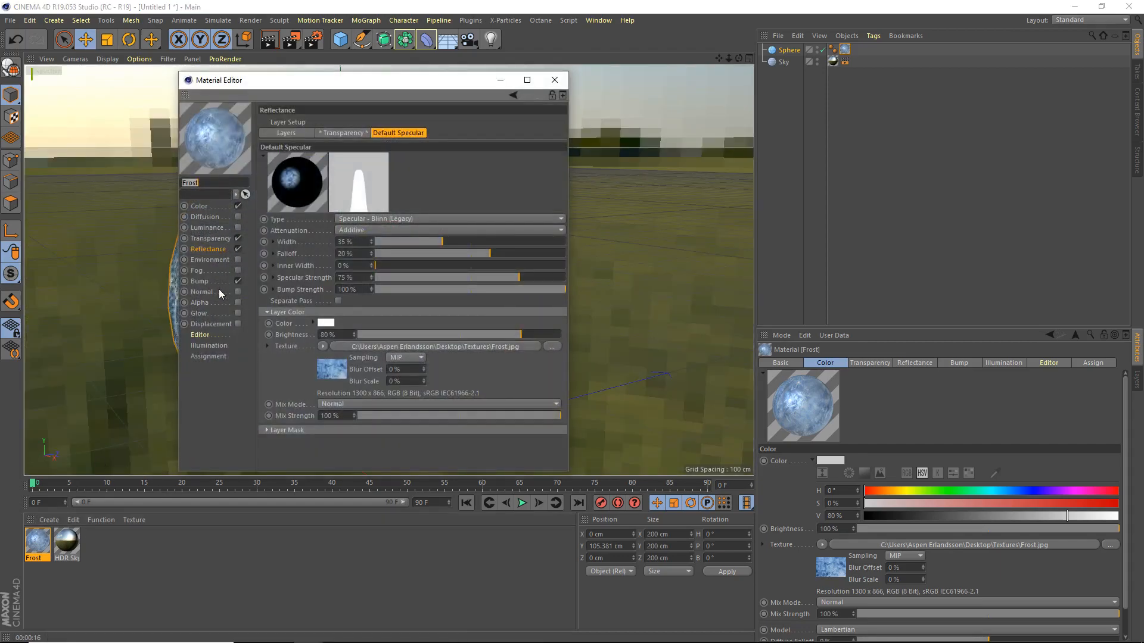
left_click(202, 281)
left_click(329, 173)
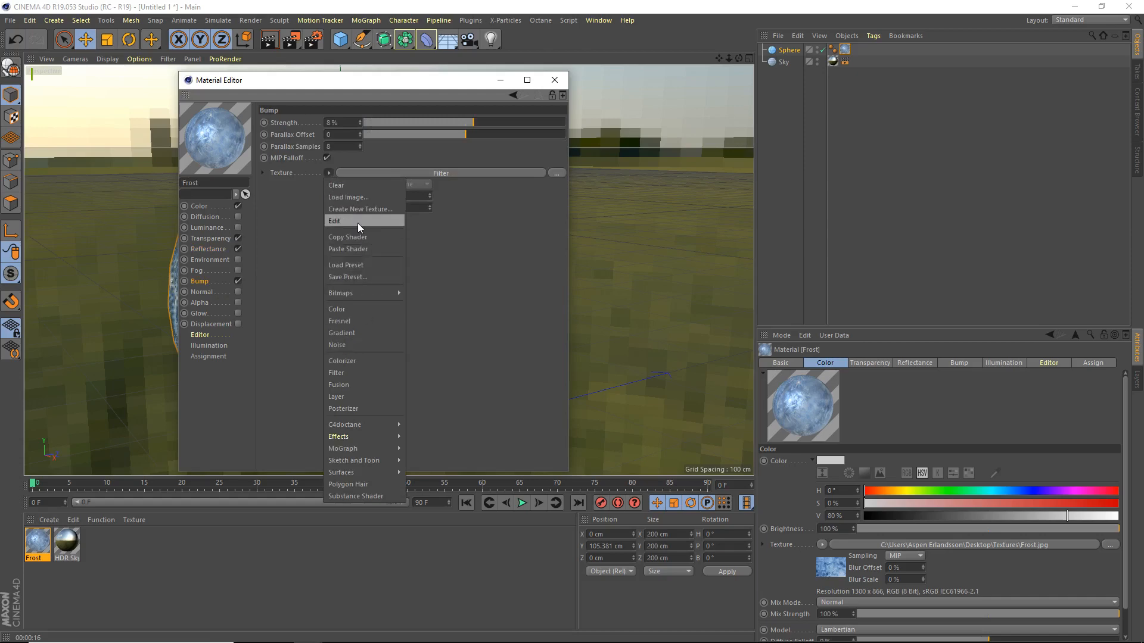
left_click(357, 239)
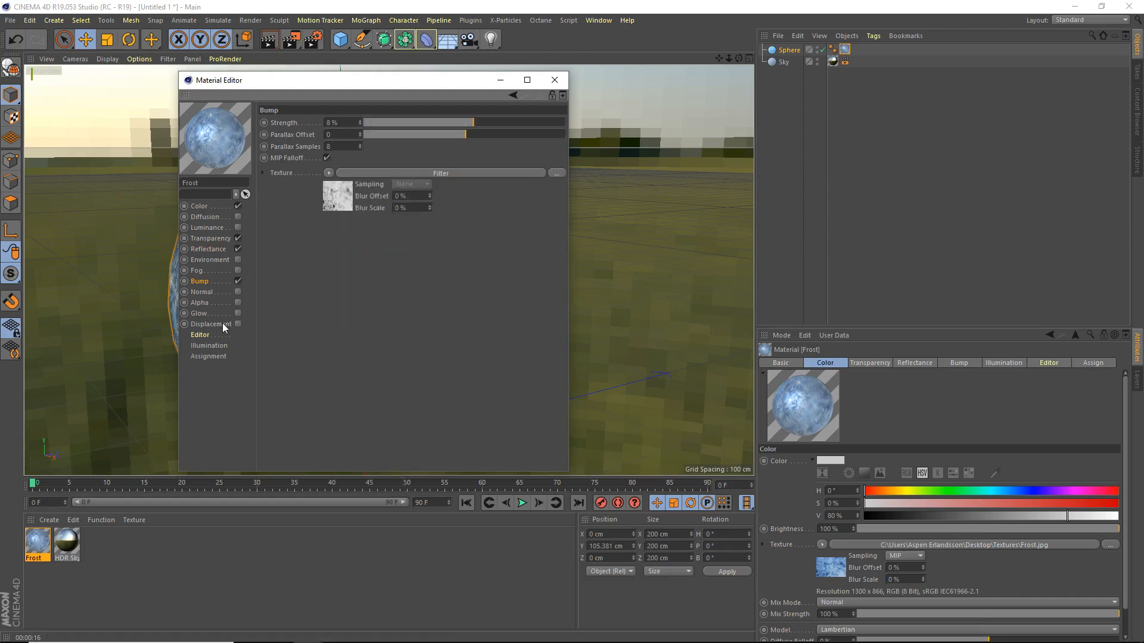
left_click(238, 324)
left_click(305, 162)
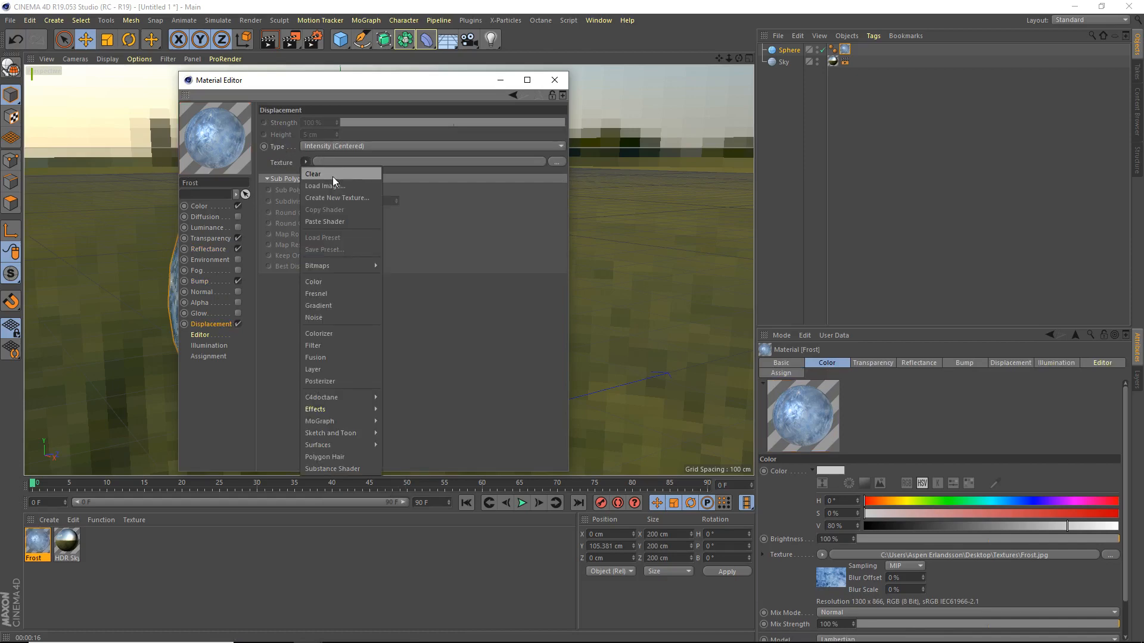
left_click(330, 221)
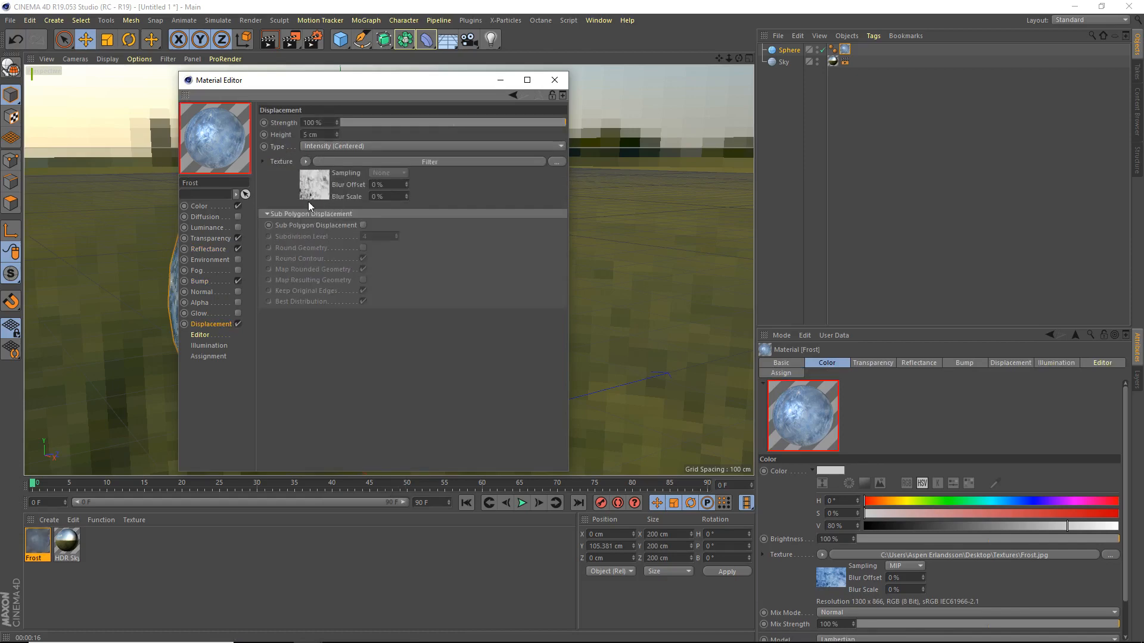
Set the displacement strength to 10%, enable Sub Polygon Displacement with subdivision level 5, and close the material editor
left_click_drag(406, 123, 466, 127)
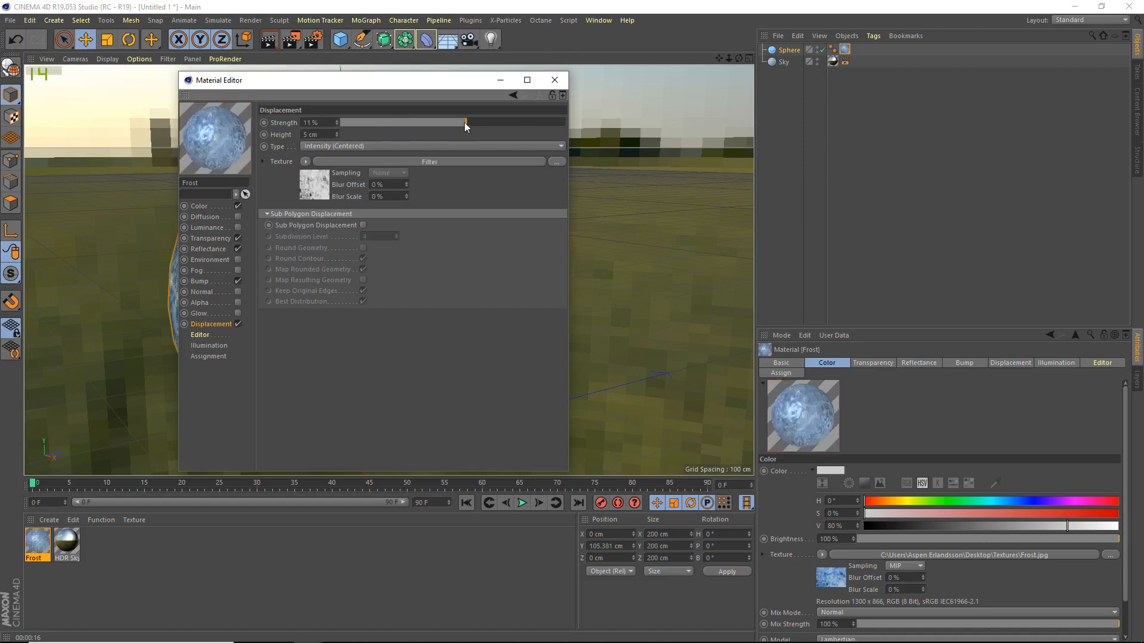
left_click_drag(336, 124, 199, 109)
type("10")
key("Return")
left_click(362, 224)
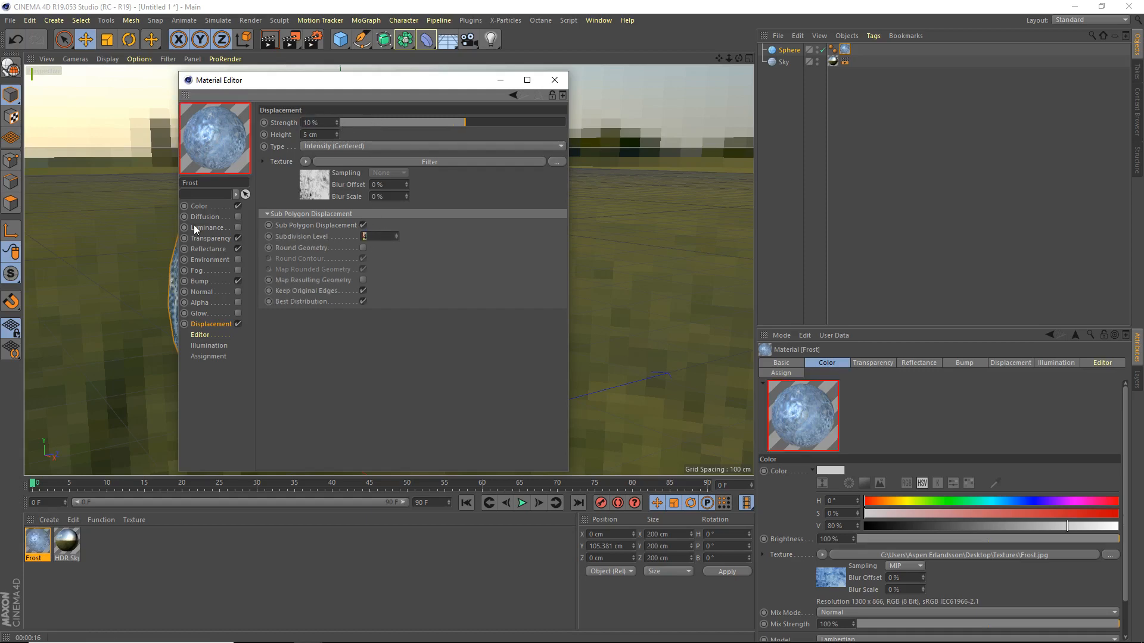
left_click(555, 80)
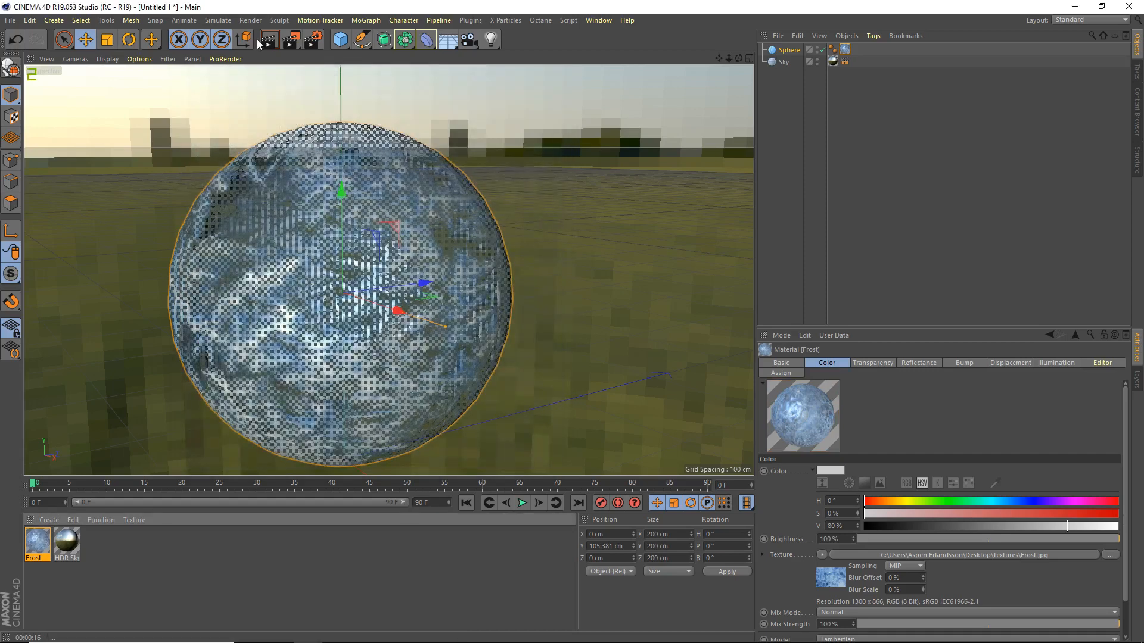
Render the sphere in the viewport to check the displaced frost surface
left_click_drag(719, 57, 741, 47)
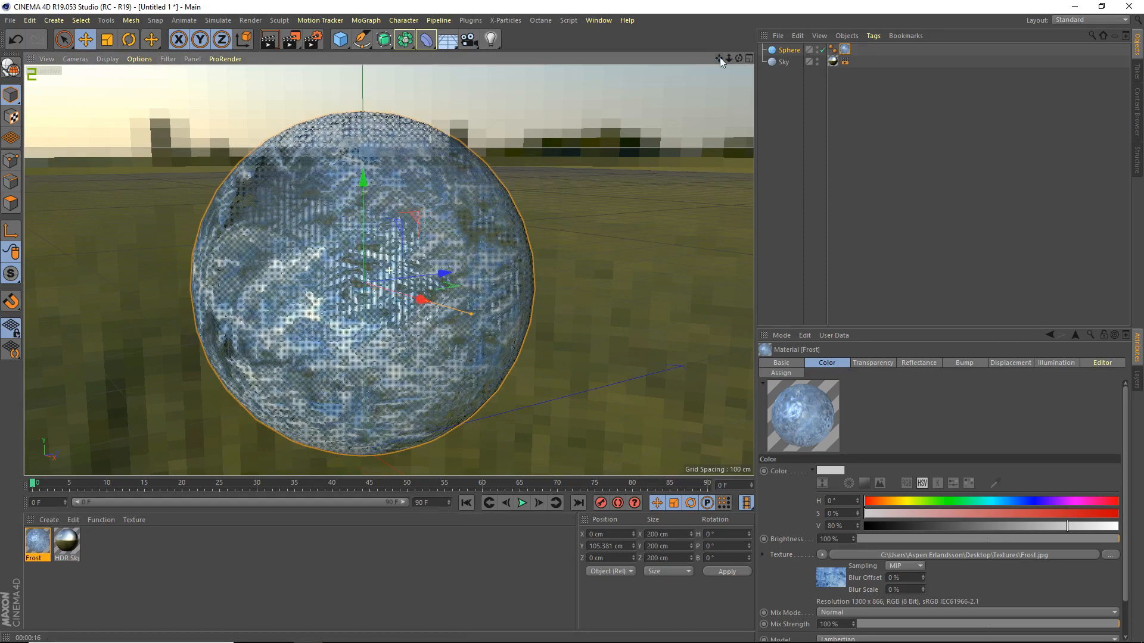
left_click(269, 45)
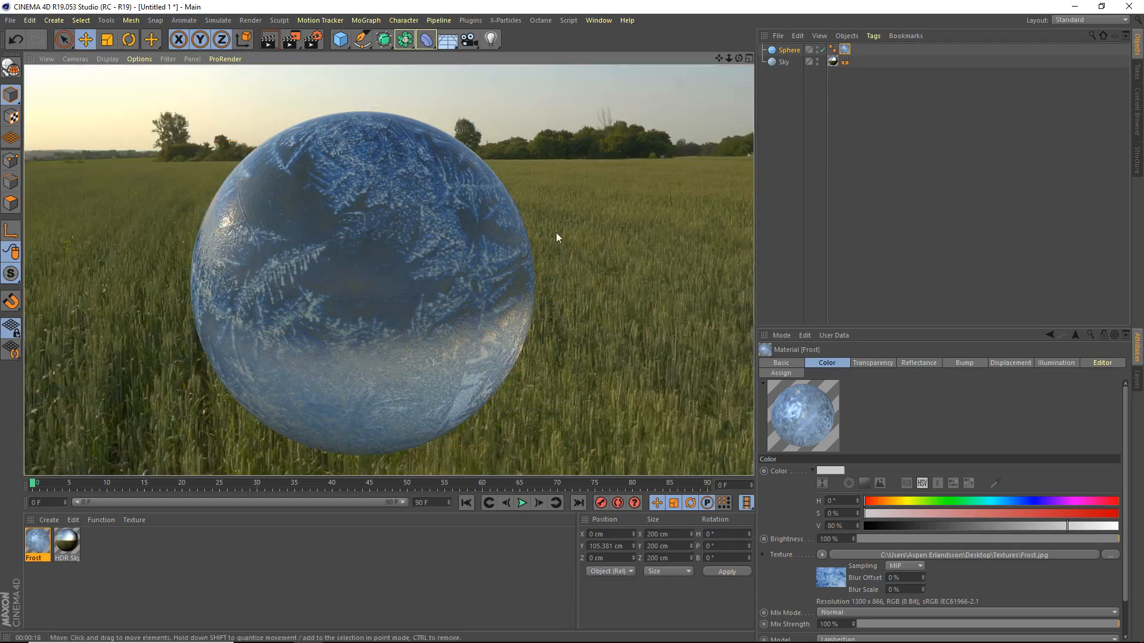
left_click_drag(719, 59, 735, 50)
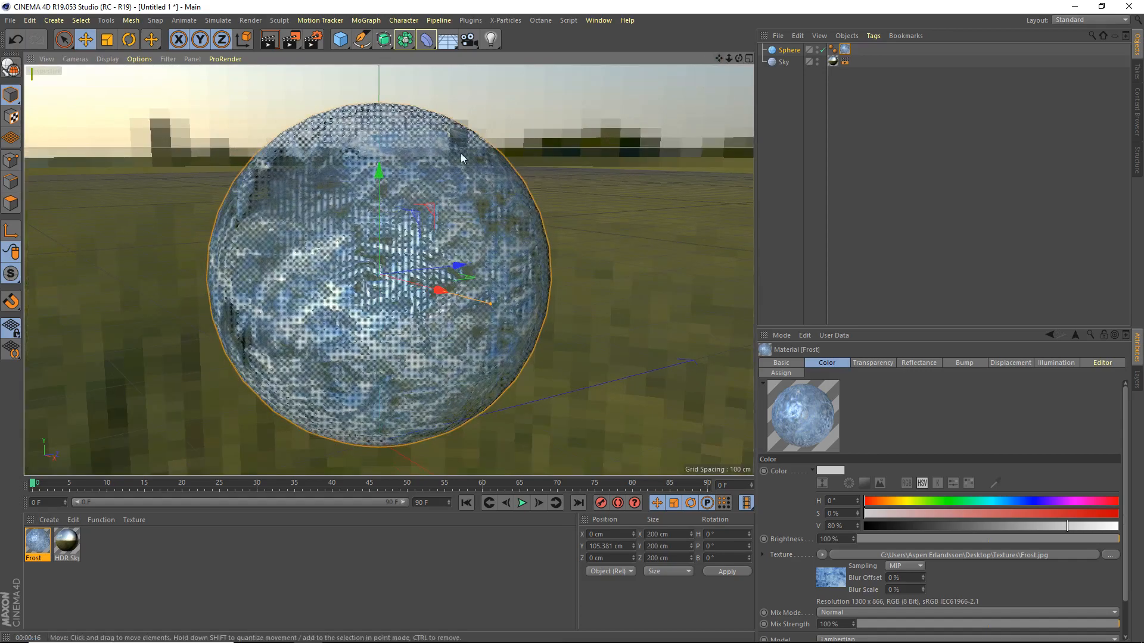
Set the Frost material's displacement subdivision level to 6 and strength to 29%, and render the sphere again
double_click(38, 541)
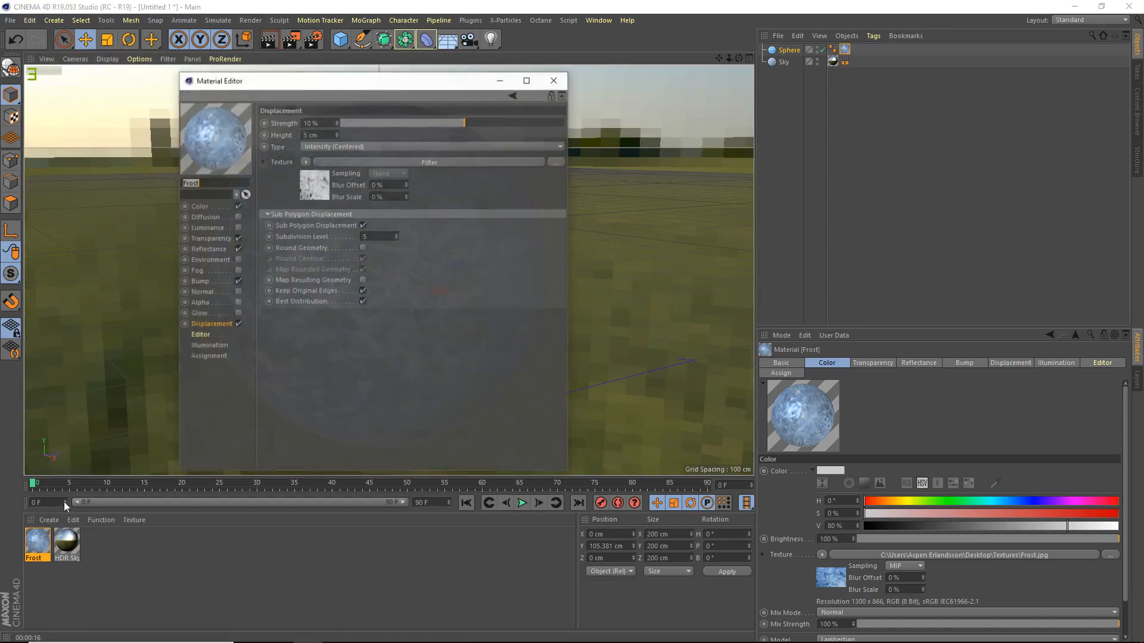
double_click(375, 232)
type("6")
key("Return")
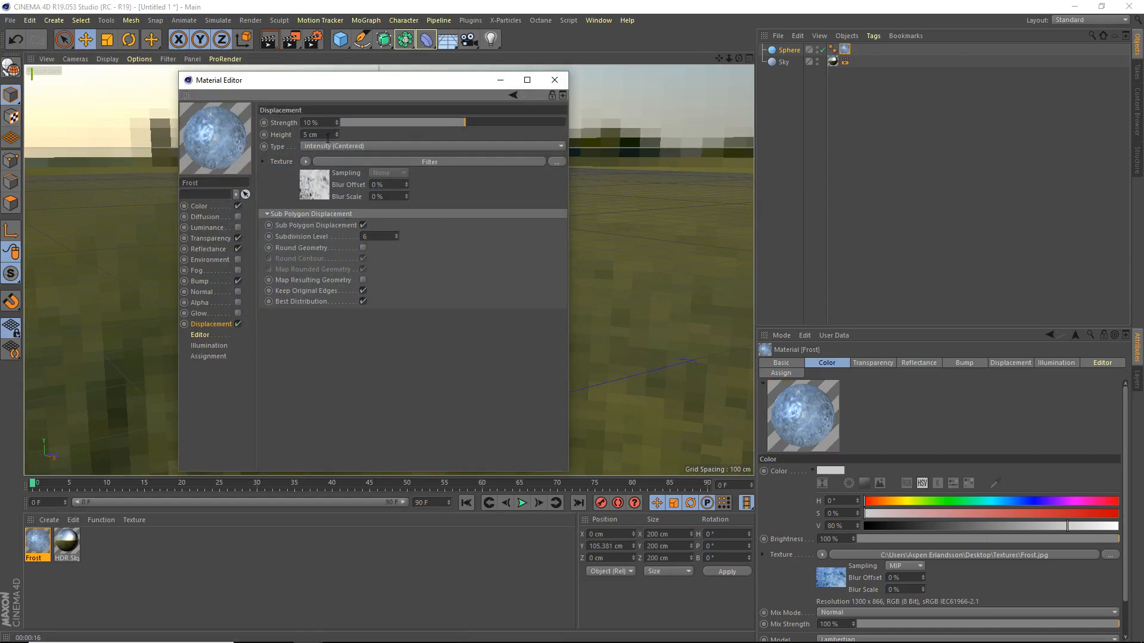
mouse_move(498, 123)
left_mouse_down()
mouse_move(454, 120)
mouse_move(487, 123)
left_mouse_up()
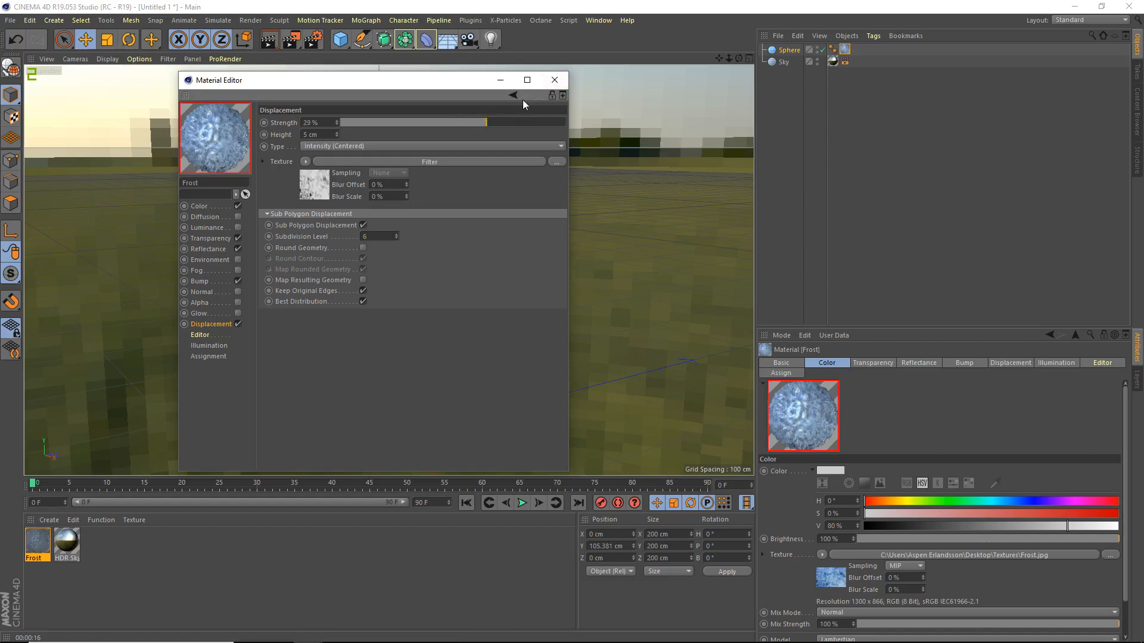
left_click(554, 80)
left_click(269, 39)
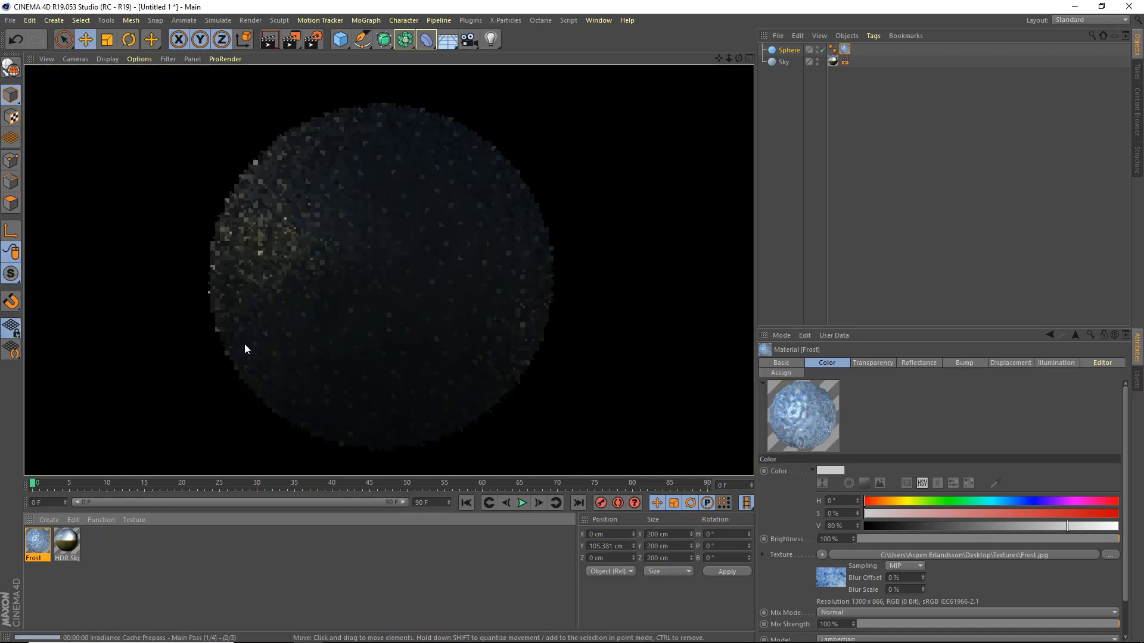